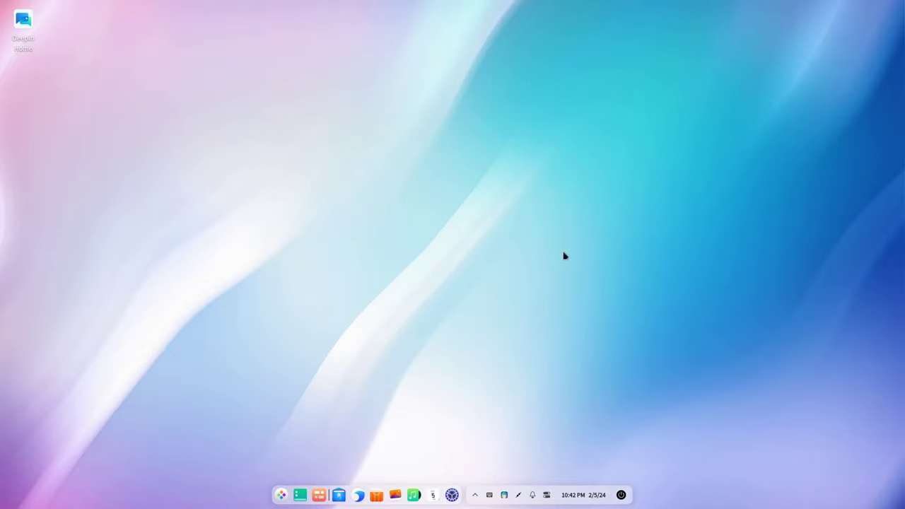
# Apply the macaron theme with a pink accent and Dark appearance, then close Control Center
pyautogui.click(452, 496)
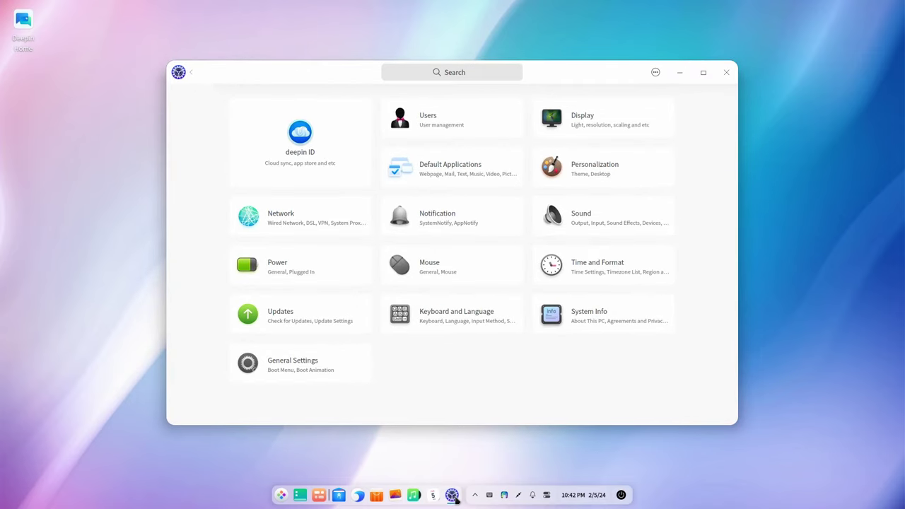
pyautogui.click(577, 183)
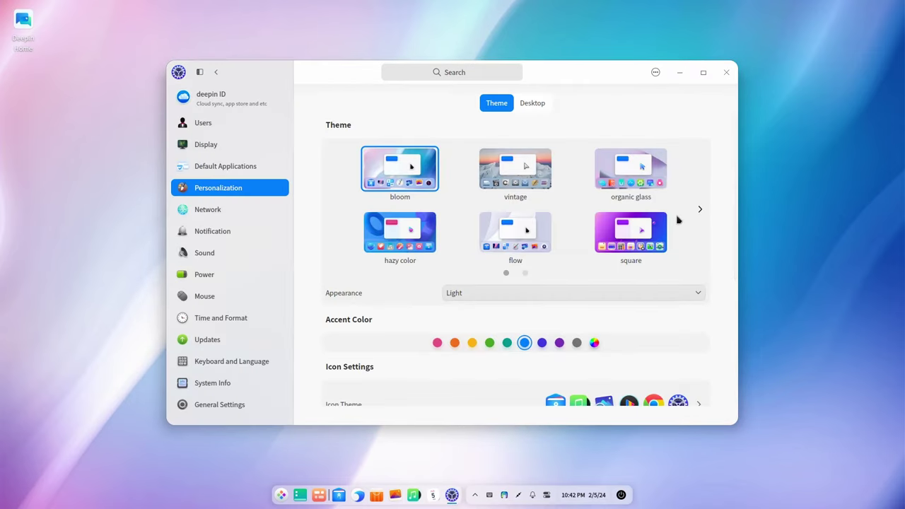
pyautogui.click(699, 210)
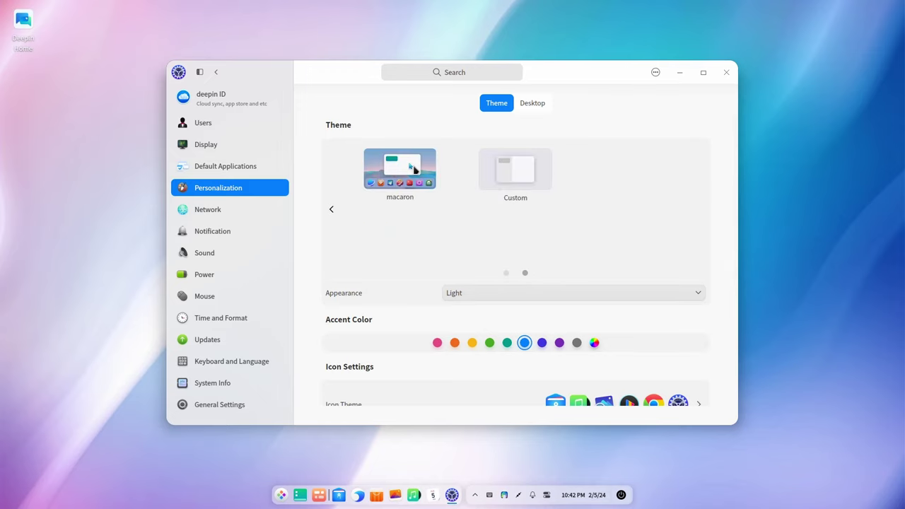
pyautogui.click(415, 168)
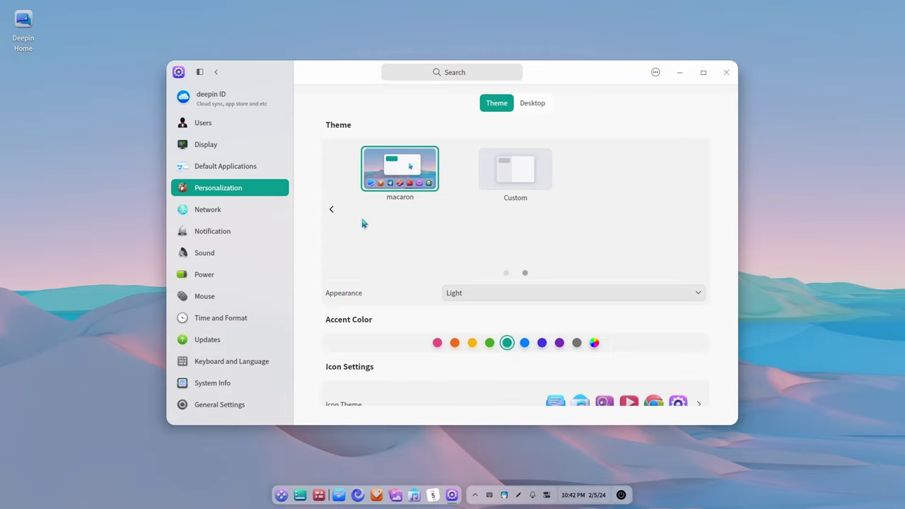
pyautogui.click(437, 343)
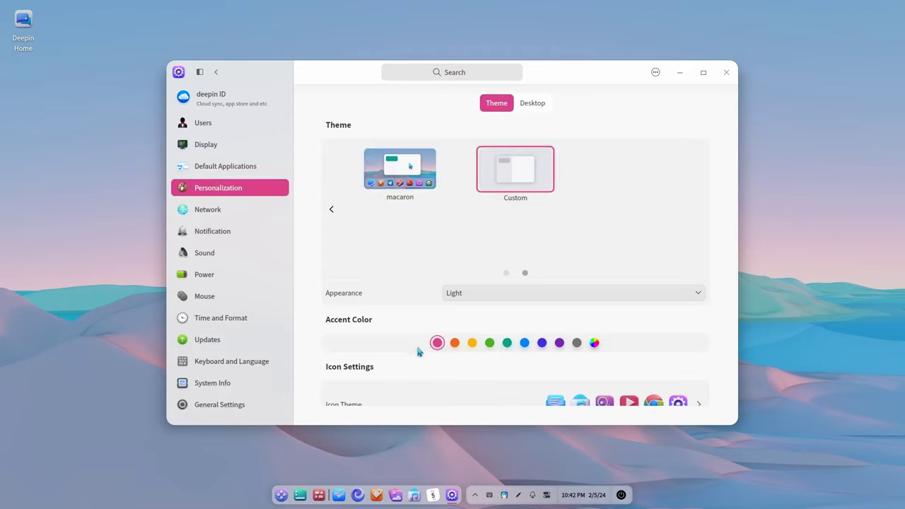
pyautogui.click(463, 297)
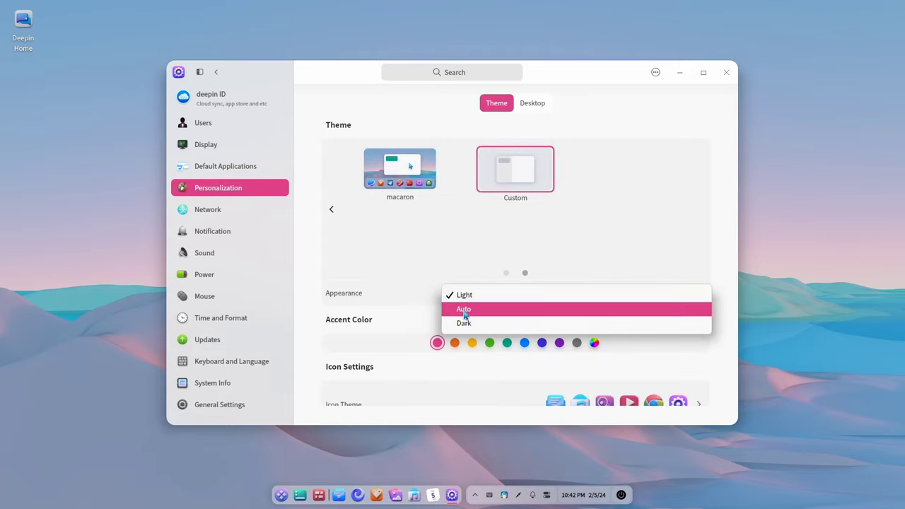
pyautogui.click(463, 323)
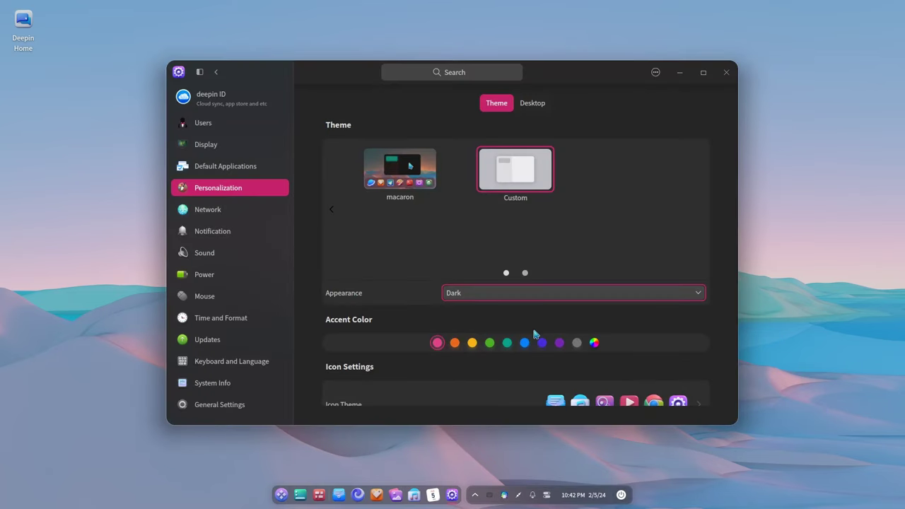
pyautogui.click(725, 72)
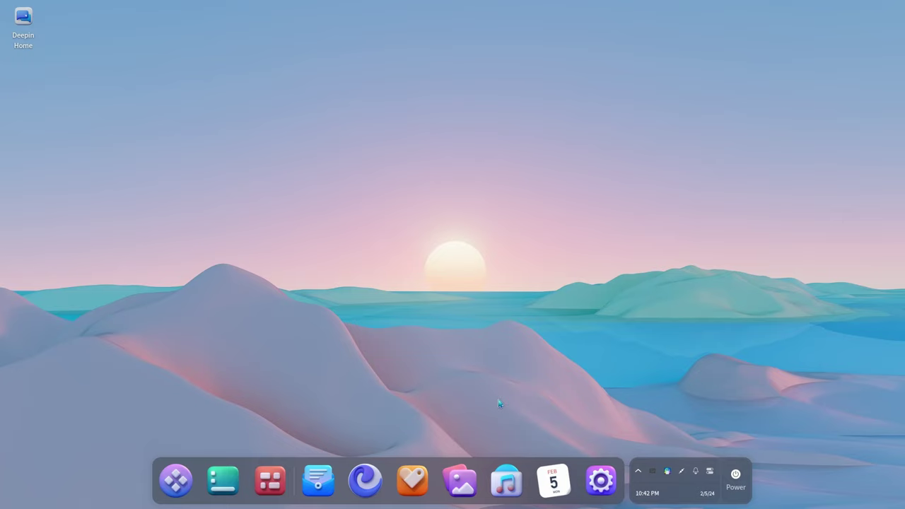
# Open the application launcher from the dock
pyautogui.click(172, 485)
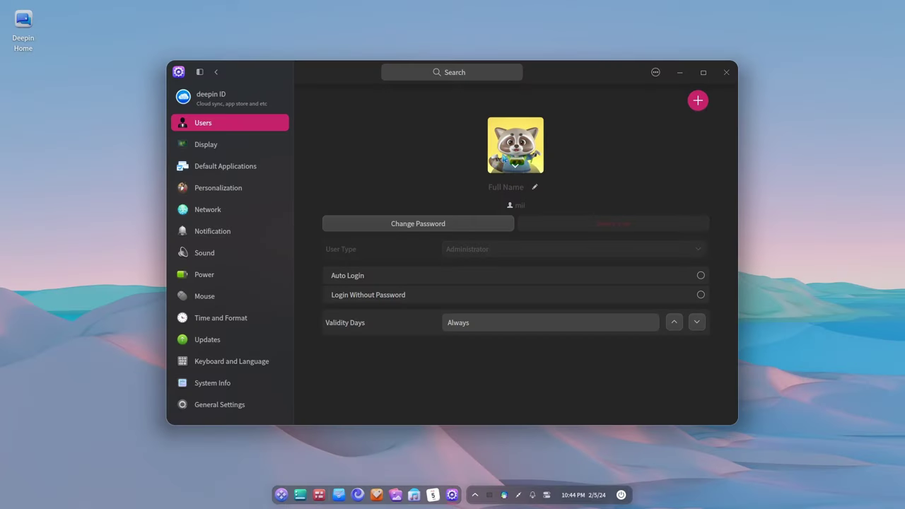
# Save the Animal set's mouse avatar as the account picture and close Control Center
pyautogui.click(502, 158)
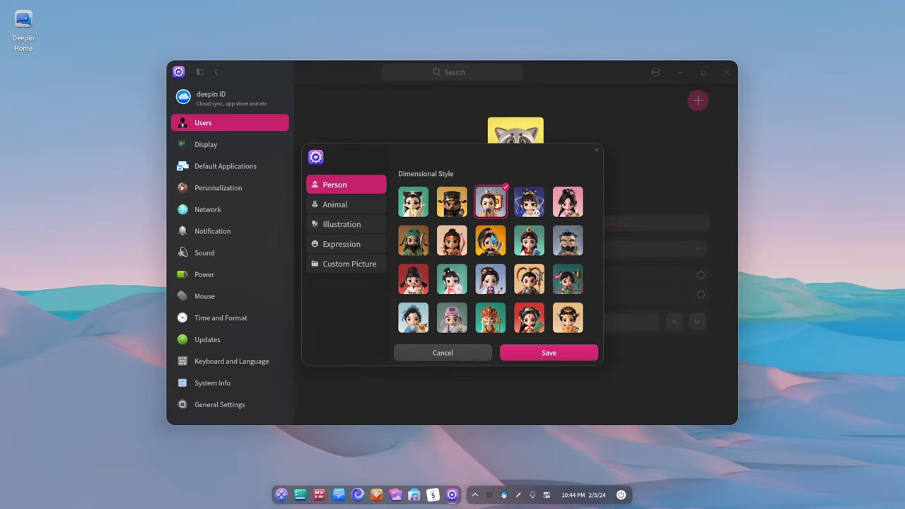
pyautogui.click(491, 240)
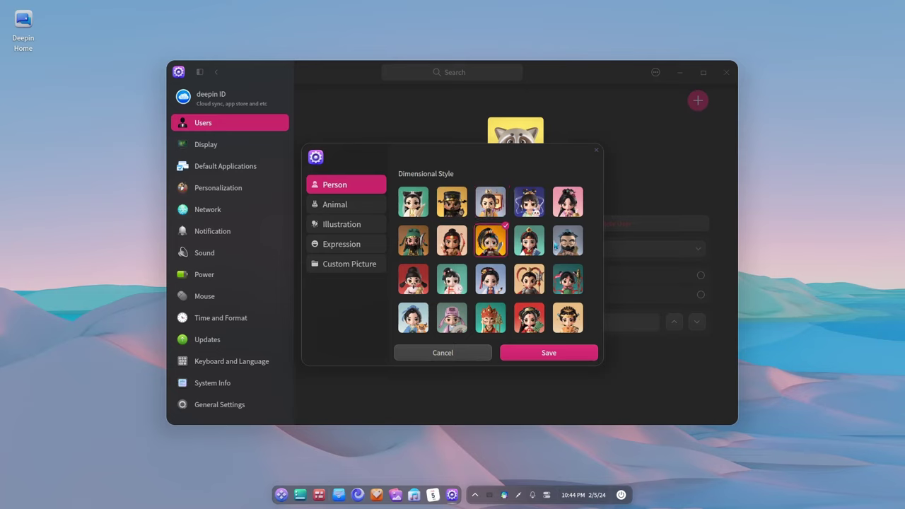
pyautogui.click(361, 203)
pyautogui.click(456, 240)
pyautogui.click(540, 353)
pyautogui.hotkey('alt', 'F4')
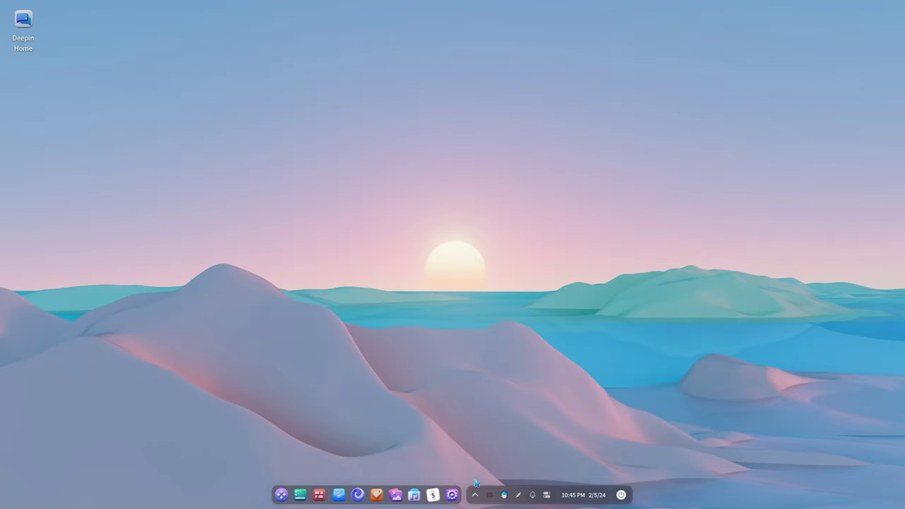
pyautogui.click(475, 497)
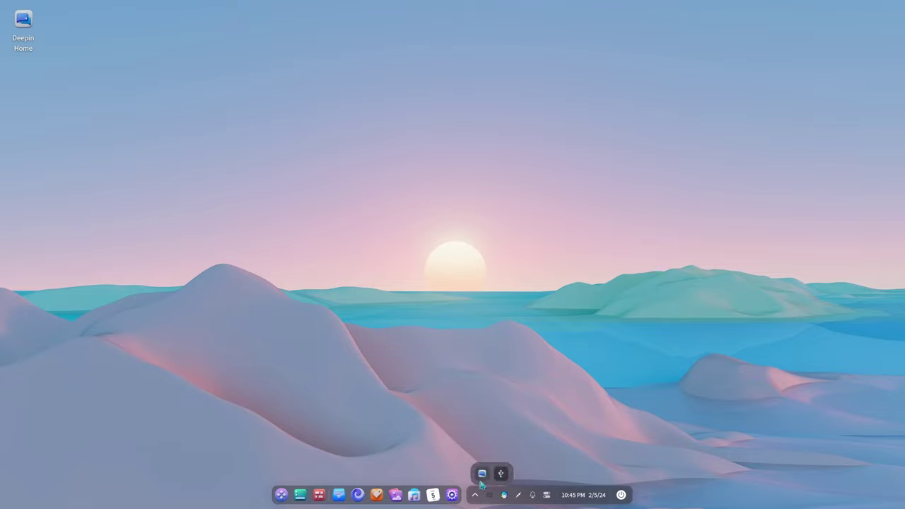
pyautogui.click(475, 498)
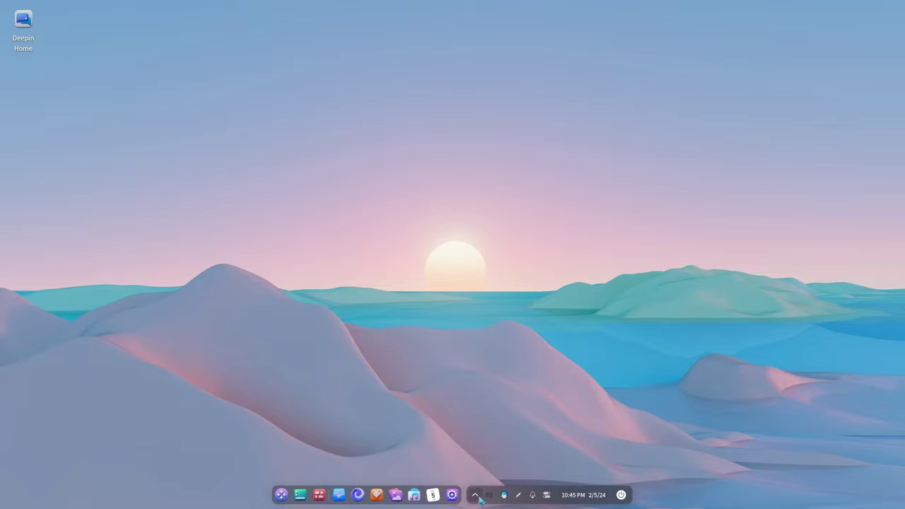
pyautogui.click(545, 496)
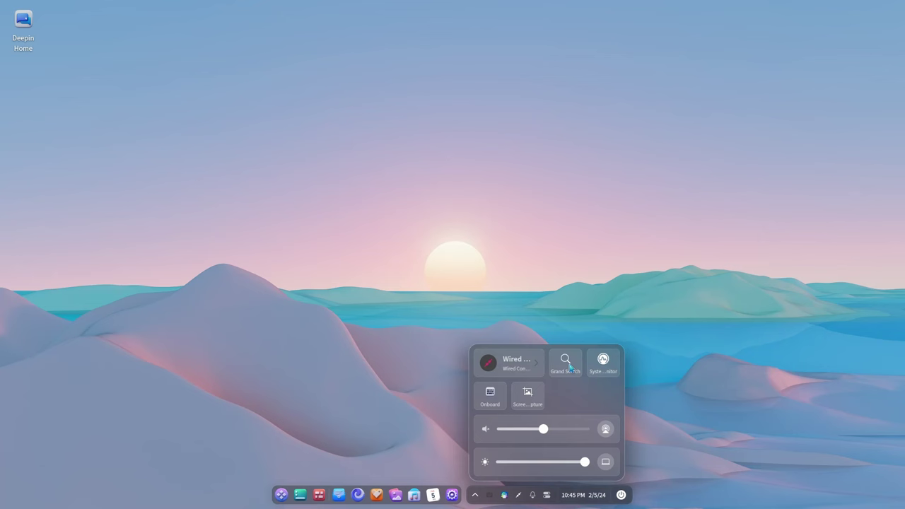
pyautogui.click(620, 224)
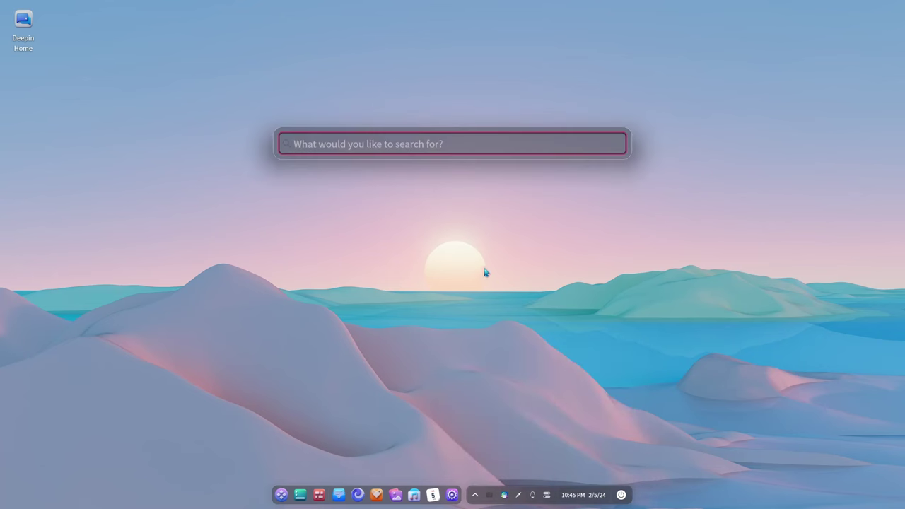
pyautogui.write('im')
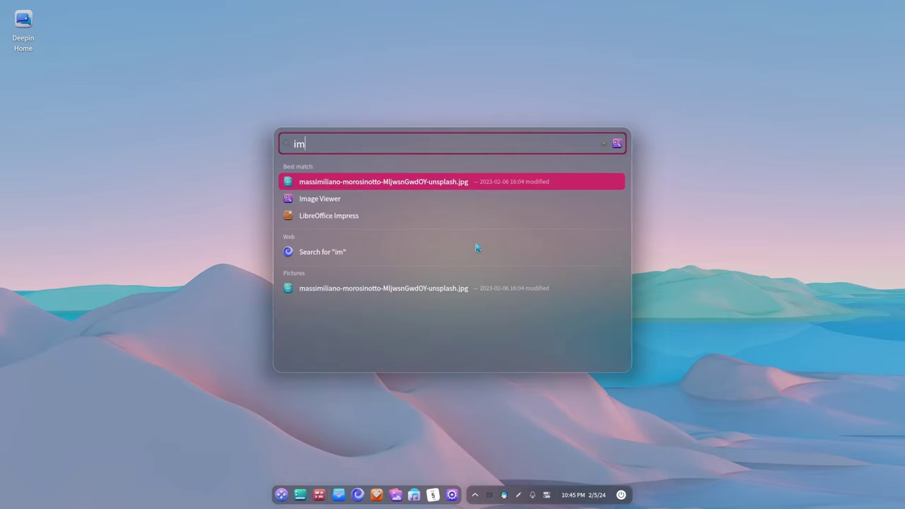
pyautogui.press('Down')
pyautogui.press('Down')
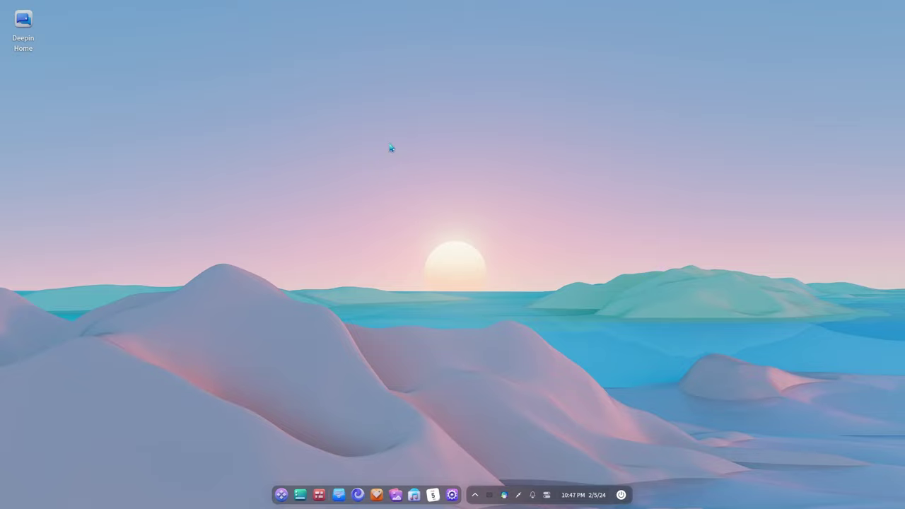
# Create a folder on the desktop keeping the default name New Folder
pyautogui.rightClick(390, 148)
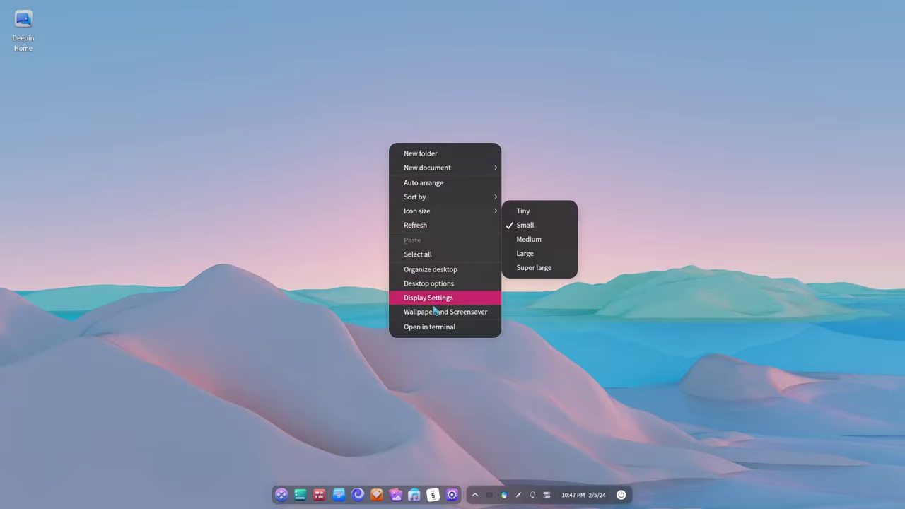
pyautogui.moveTo(460, 210)
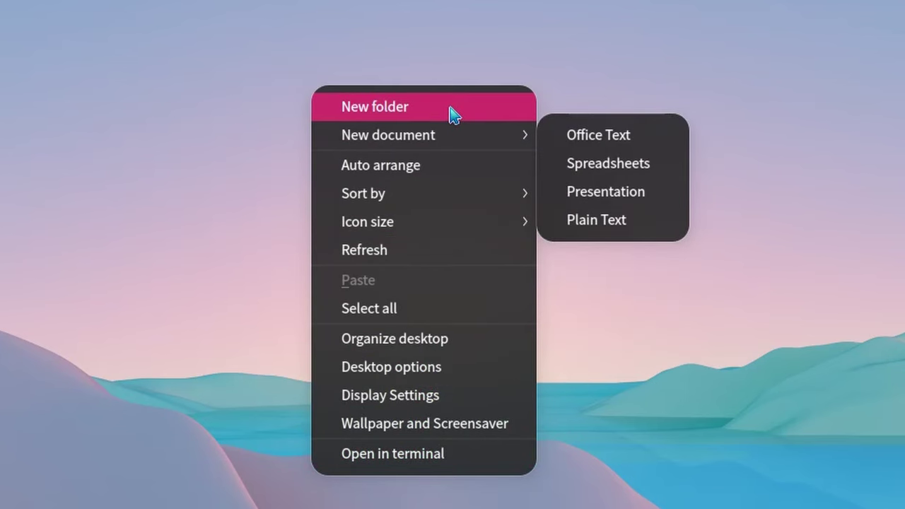
pyautogui.click(453, 115)
pyautogui.click(452, 115)
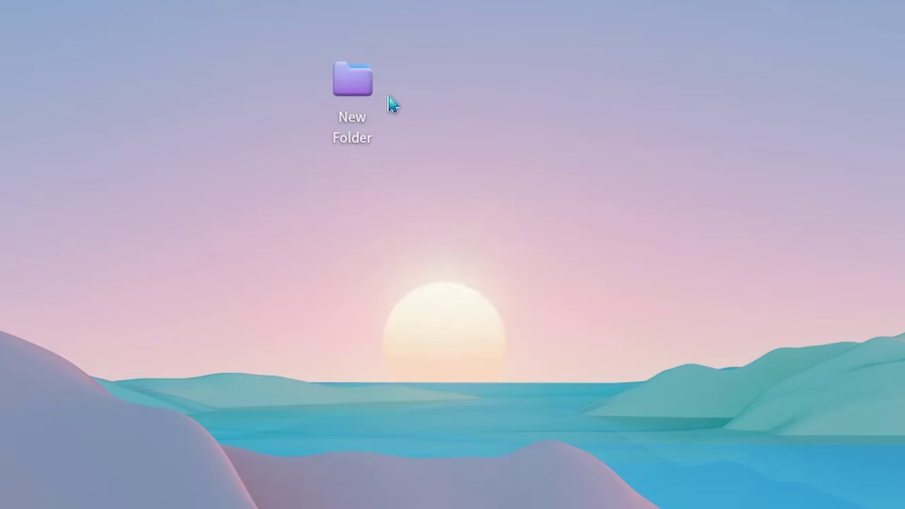
# Open New Folder in File Manager and browse via Home to the Computer page
pyautogui.click(348, 83)
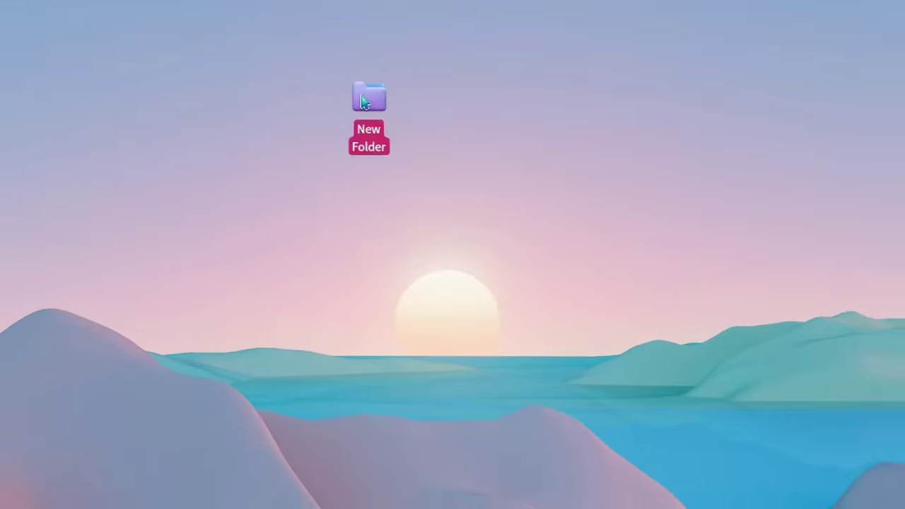
pyautogui.doubleClick(364, 103)
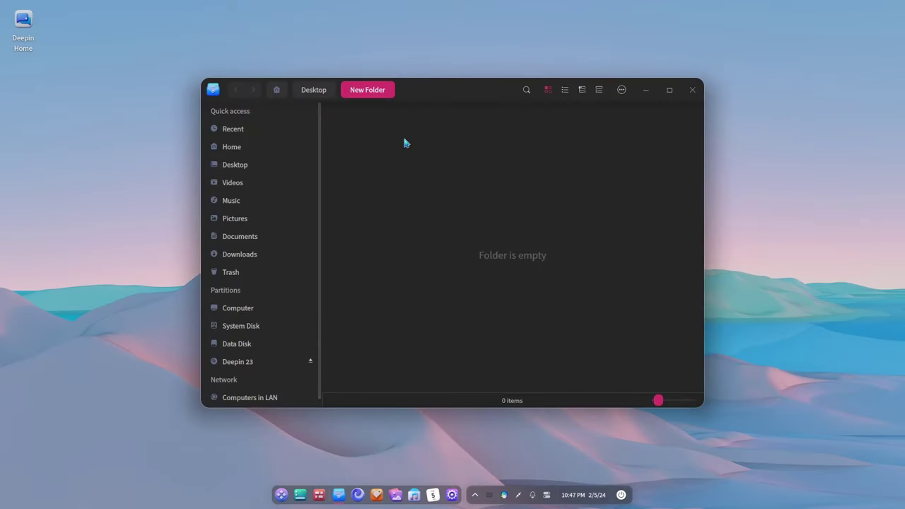
pyautogui.click(254, 146)
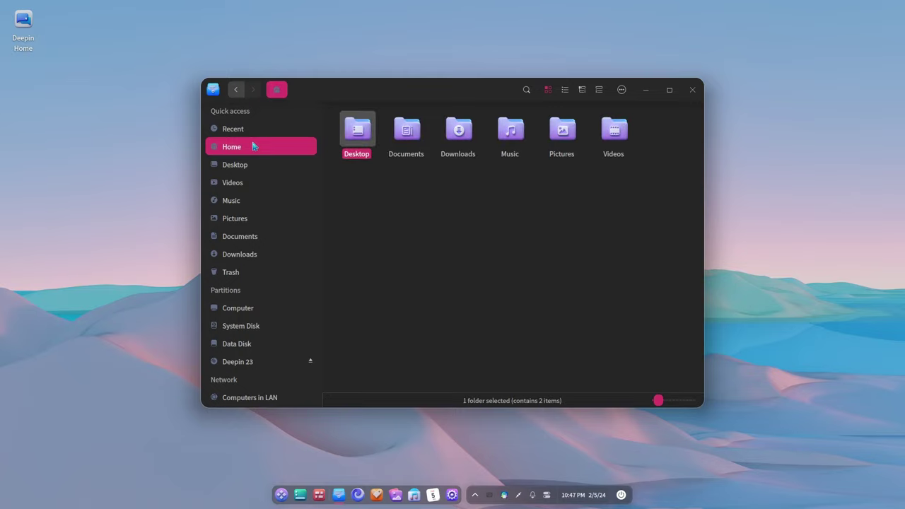
pyautogui.click(250, 314)
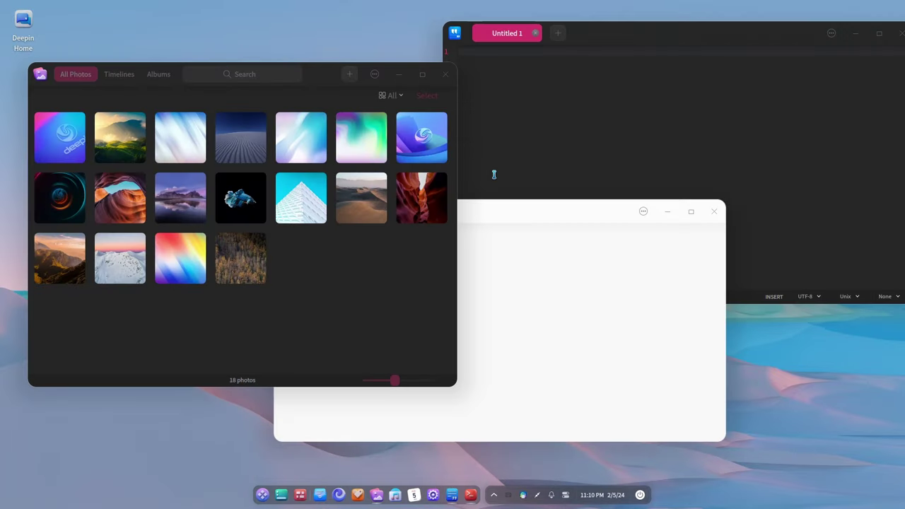
# Move the Terminal window to the second workspace in the workspace overview
pyautogui.press('super+s')
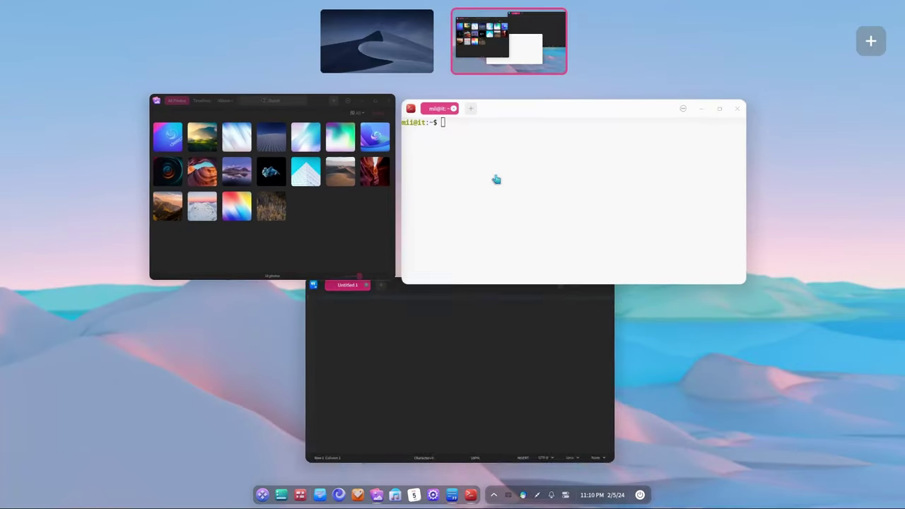
pyautogui.moveTo(573, 202); pyautogui.dragTo(378, 42)
pyautogui.click(371, 55)
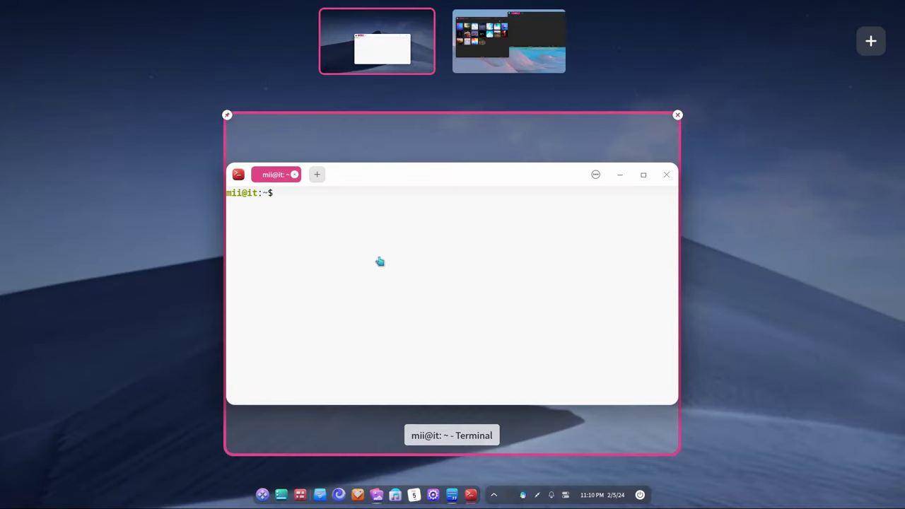
pyautogui.moveTo(375, 264); pyautogui.dragTo(493, 51)
pyautogui.click(491, 54)
# Tile Terminal top-right, Photos left half and the text editor bottom-right, then resize the split
pyautogui.click(391, 210)
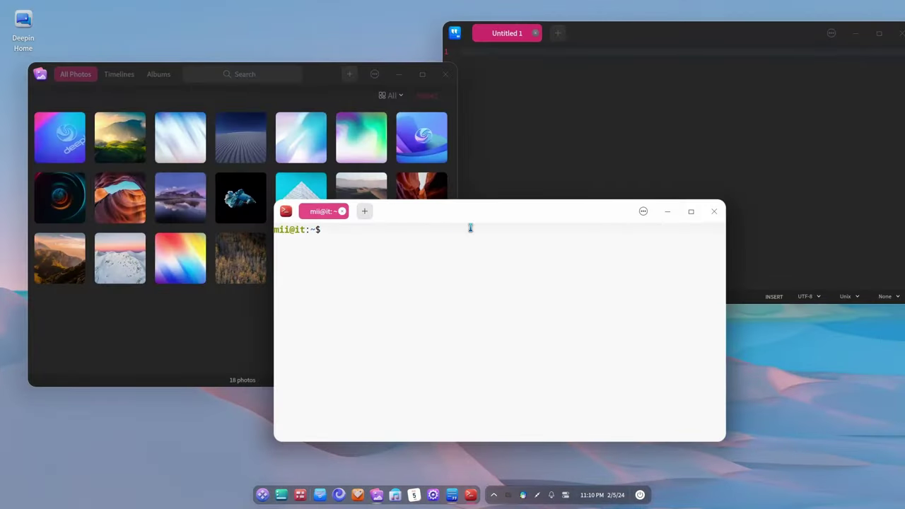
pyautogui.moveTo(482, 212); pyautogui.dragTo(902, 4)
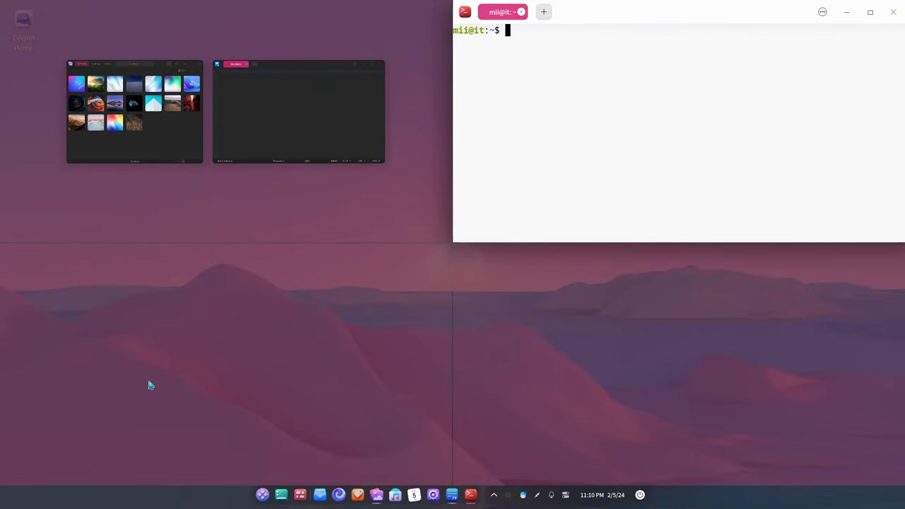
pyautogui.click(134, 113)
pyautogui.moveTo(315, 75); pyautogui.dragTo(3, 258)
pyautogui.click(630, 350)
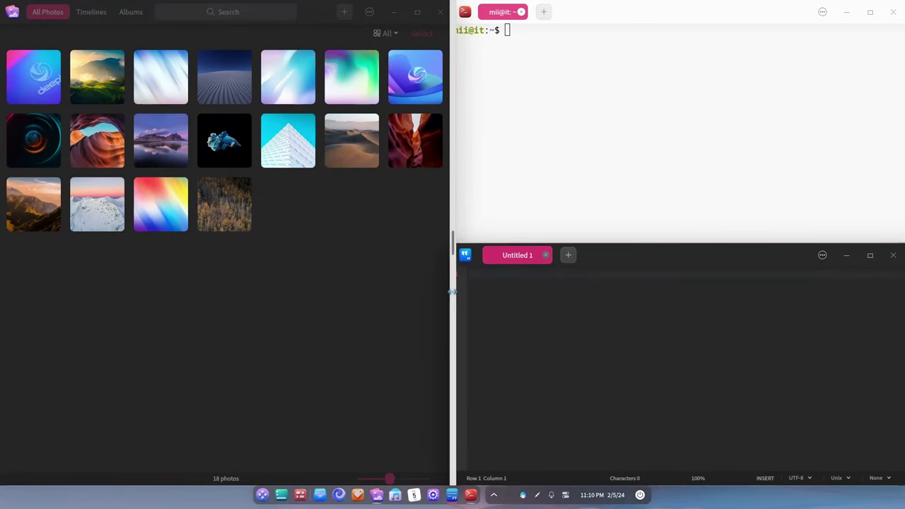
pyautogui.moveTo(455, 295); pyautogui.dragTo(530, 247)
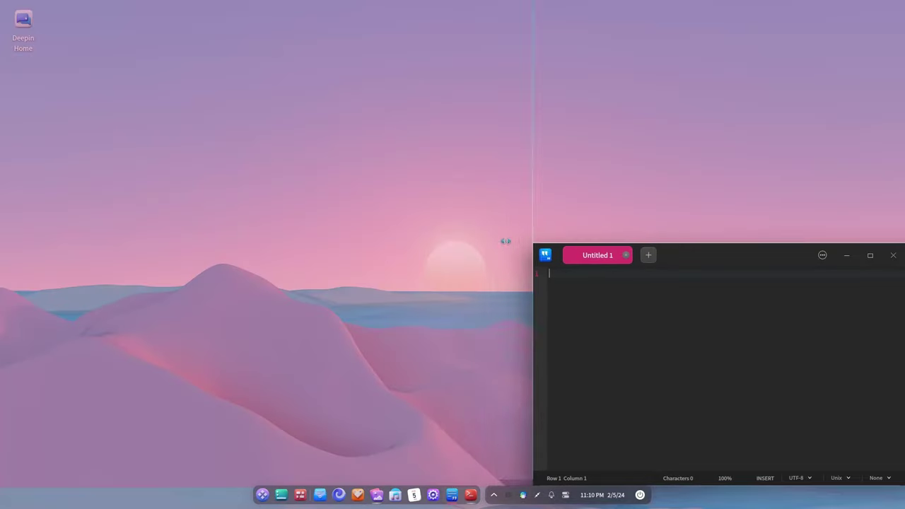
pyautogui.moveTo(505, 241); pyautogui.dragTo(412, 241)
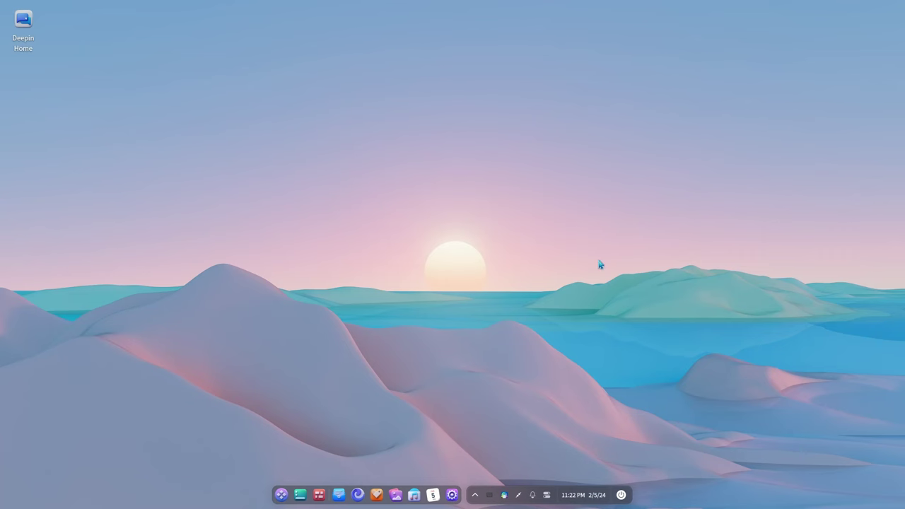
# Accept the UOS AI user agreement and view the available LLMs for a model account
pyautogui.click(503, 494)
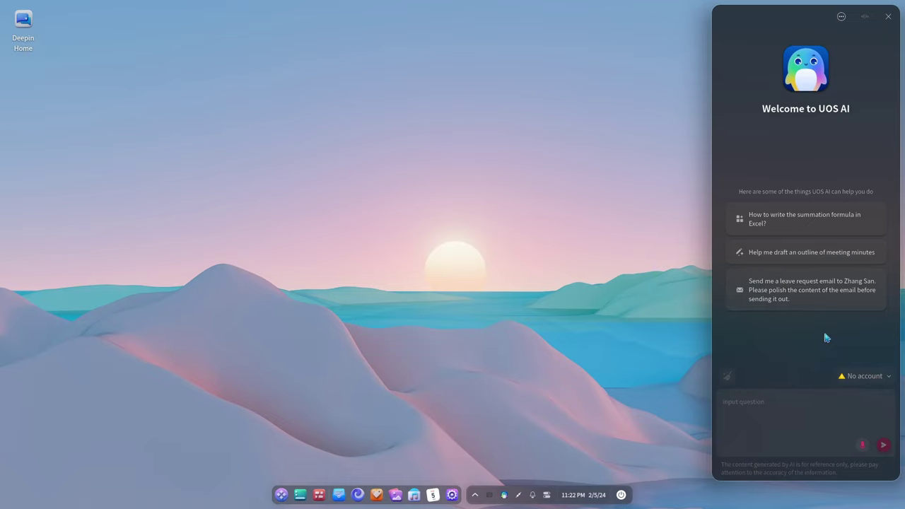
pyautogui.click(862, 380)
pyautogui.click(347, 242)
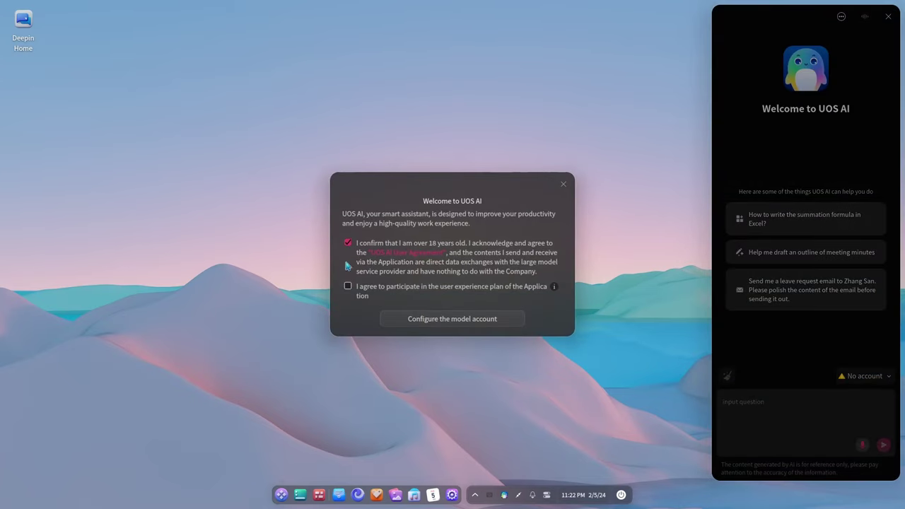
pyautogui.click(410, 316)
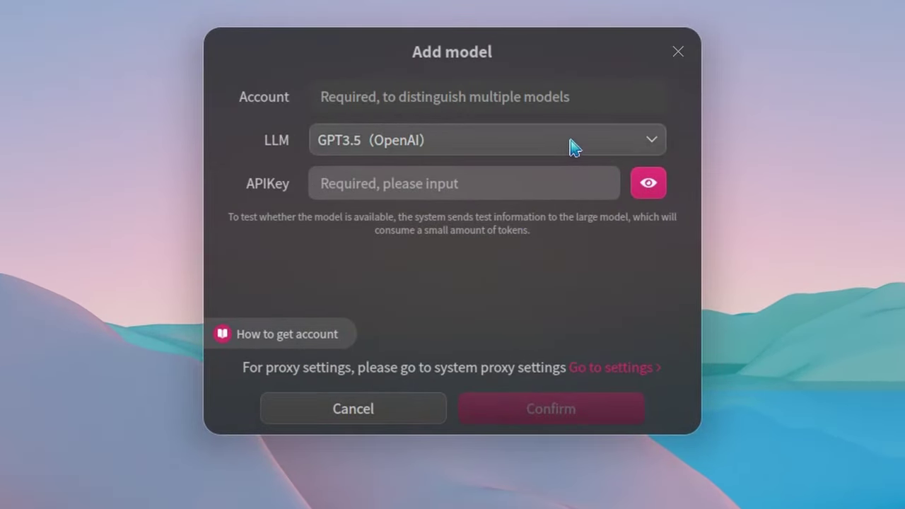
pyautogui.click(573, 147)
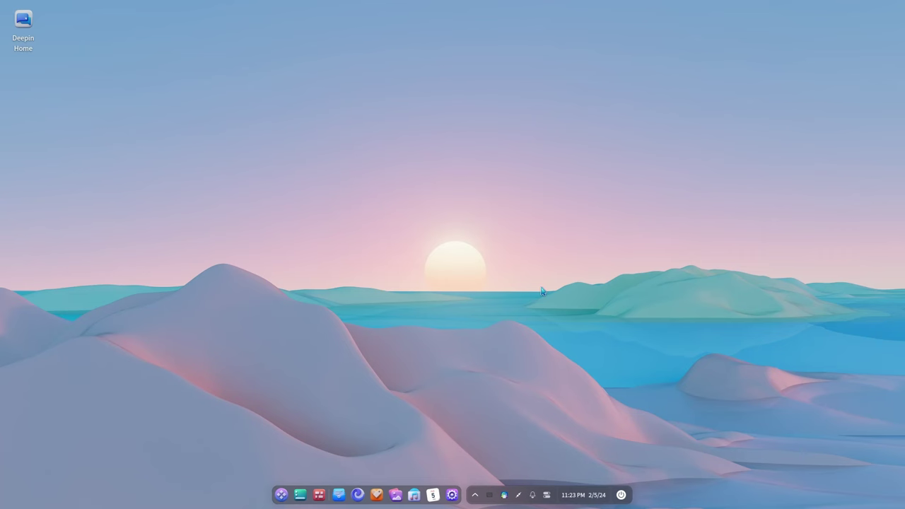
# Launch Terminal from the launcher with 'termi', then close it
pyautogui.press('super')
pyautogui.write('termi')
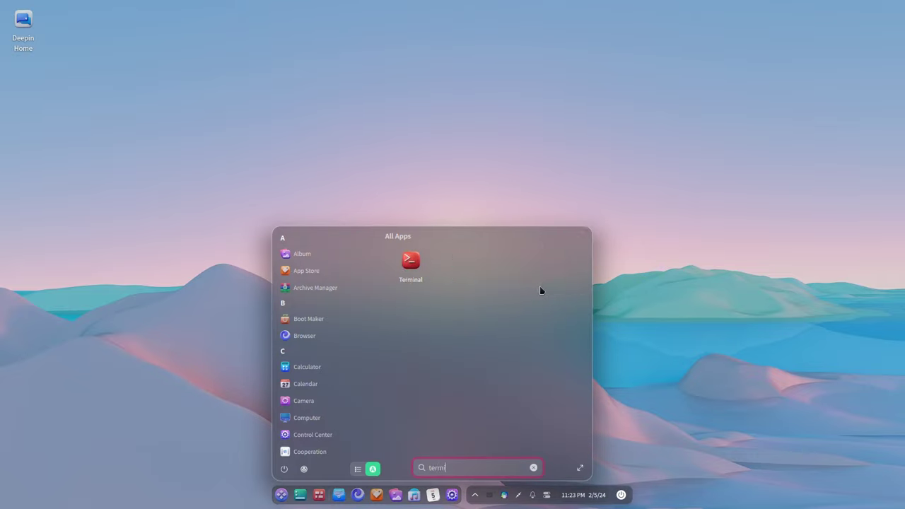
pyautogui.click(410, 263)
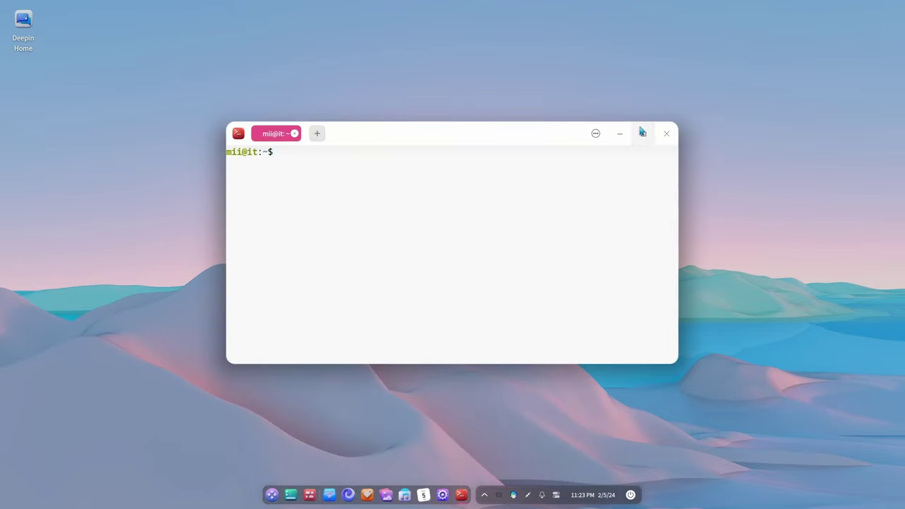
pyautogui.click(667, 133)
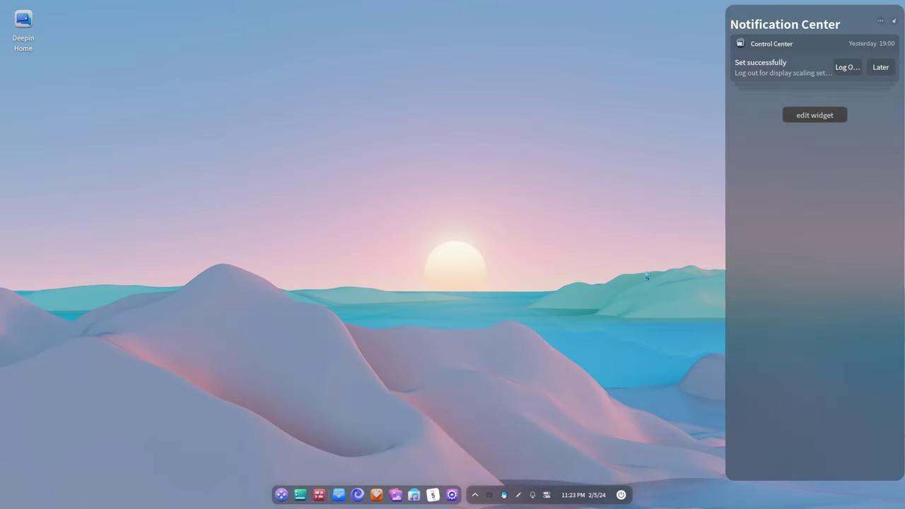
# Add the Large Calendar widget in Notification Center and finish editing
pyautogui.click(827, 119)
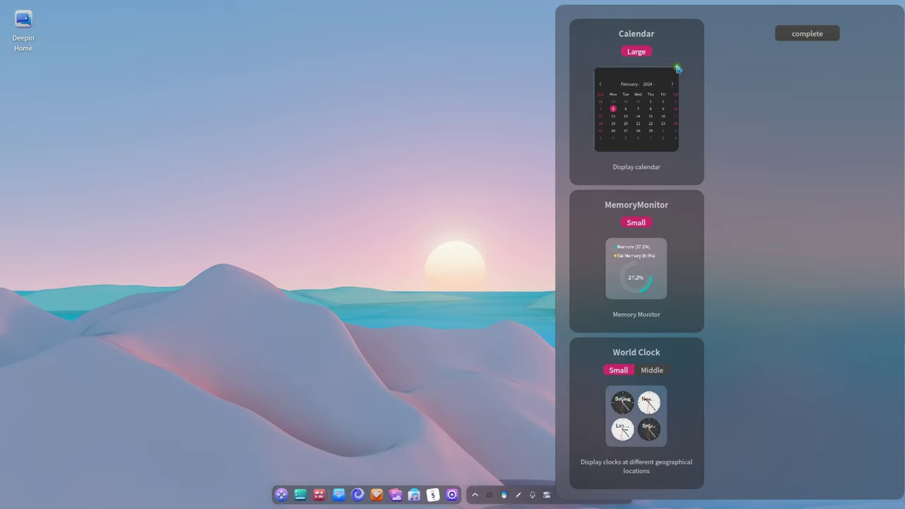
pyautogui.click(677, 68)
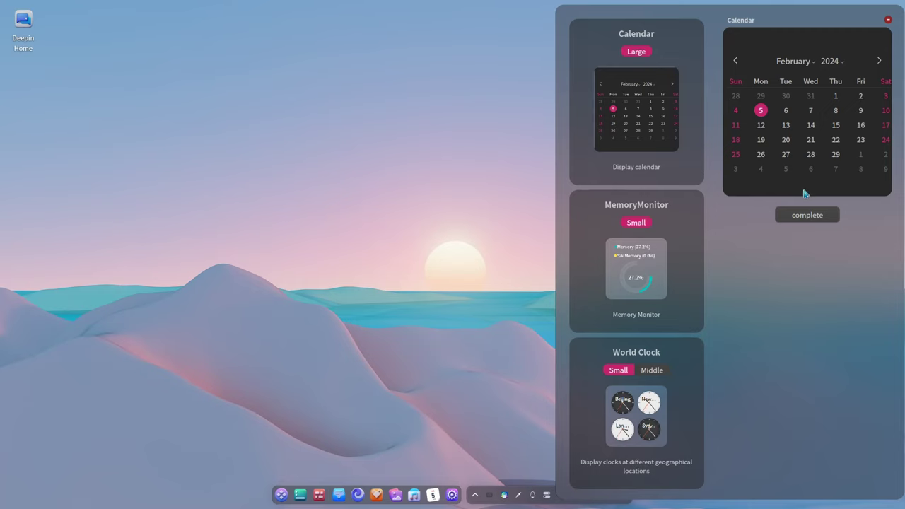
pyautogui.click(806, 215)
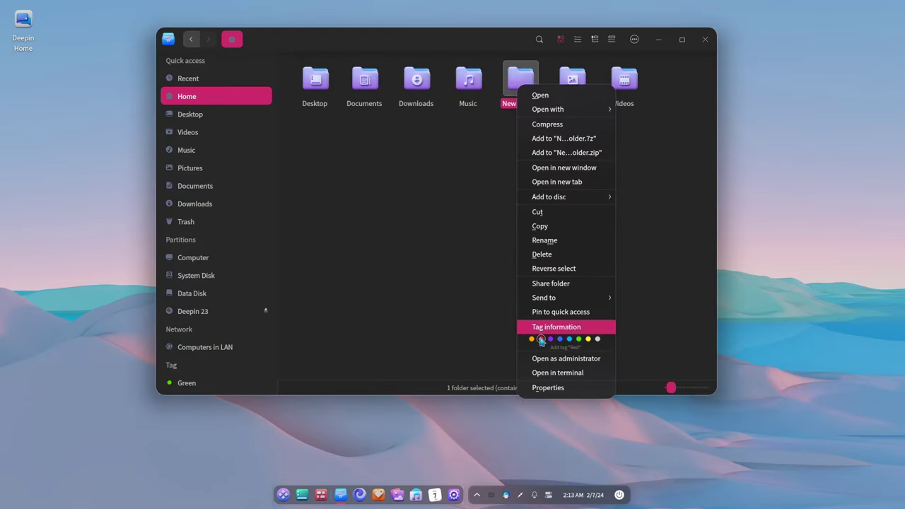
# Tag New Folder red and list the red-tagged items from the sidebar
pyautogui.click(540, 340)
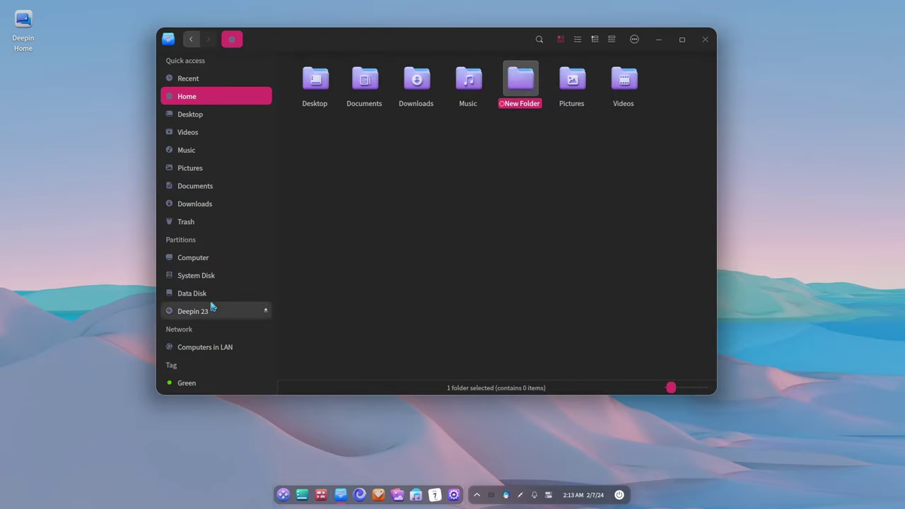
pyautogui.scroll(-2, 247, 245)
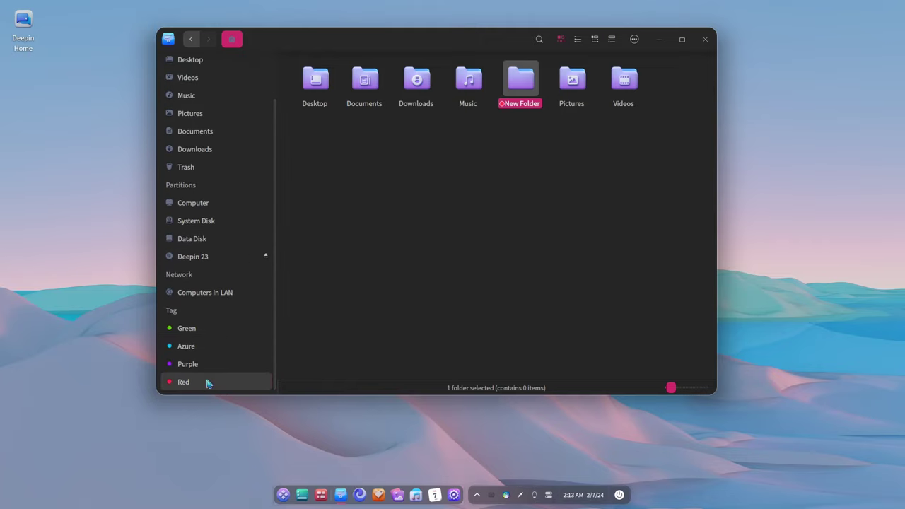
pyautogui.click(262, 381)
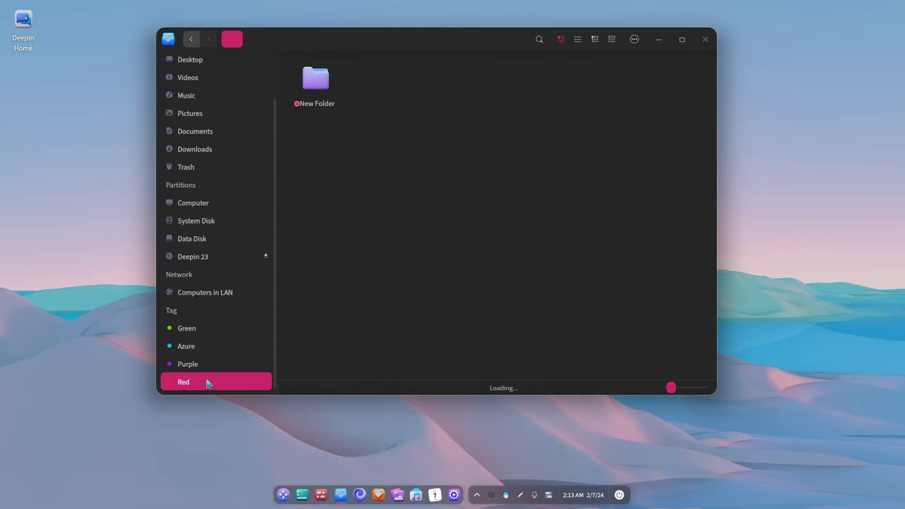
# Search the home folder for 'new'
pyautogui.click(538, 39)
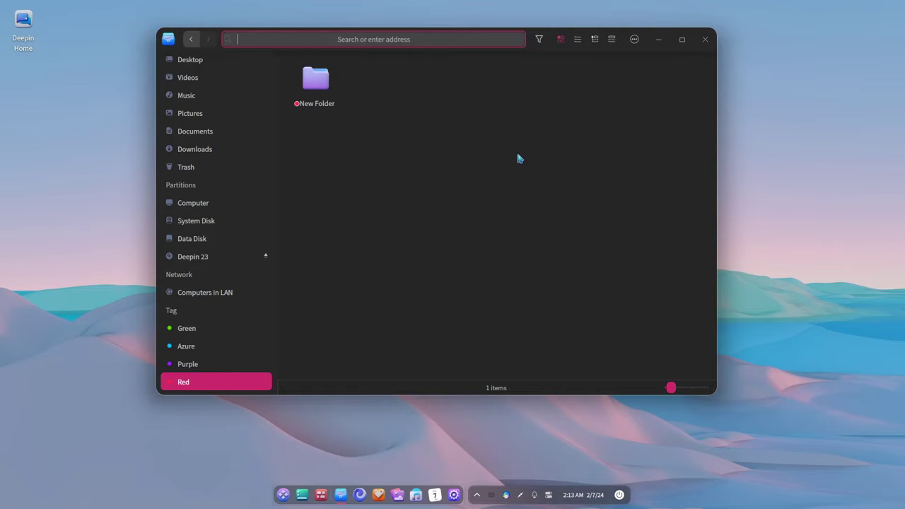
pyautogui.write('new')
pyautogui.press('Return')
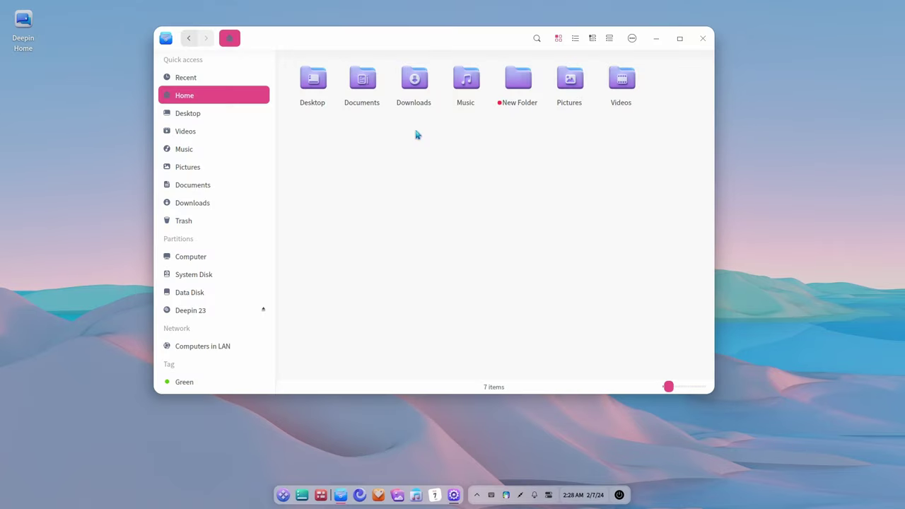
# Filter the search to Image files modified Last month across All subdirectories
pyautogui.click(535, 38)
pyautogui.click(535, 38)
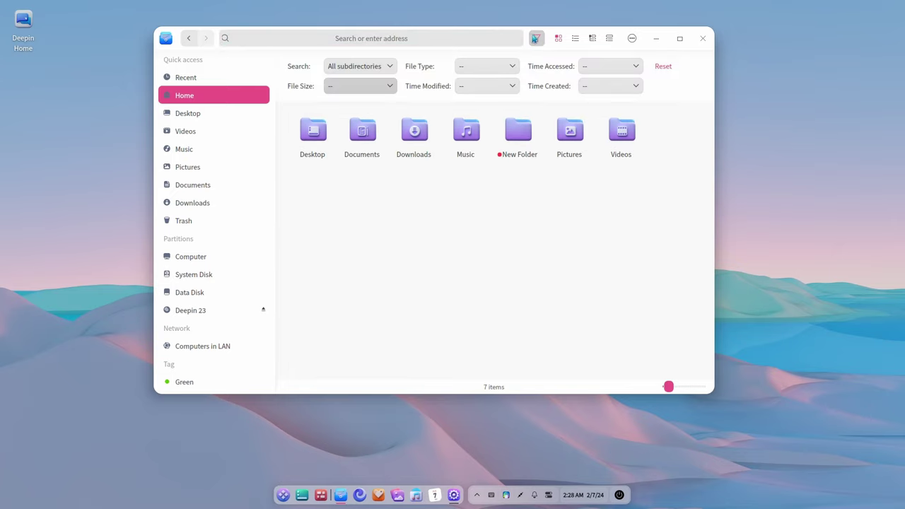
pyautogui.click(392, 66)
pyautogui.click(421, 67)
pyautogui.click(464, 66)
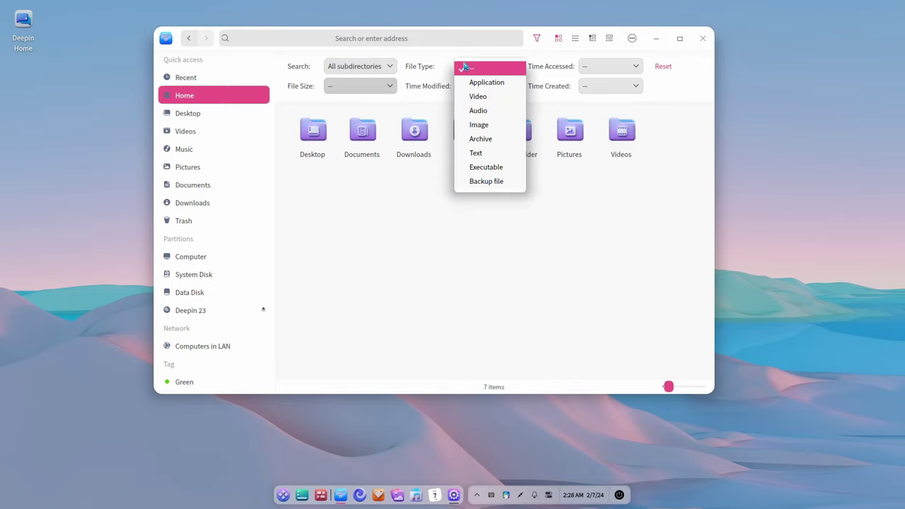
pyautogui.click(495, 124)
pyautogui.click(501, 87)
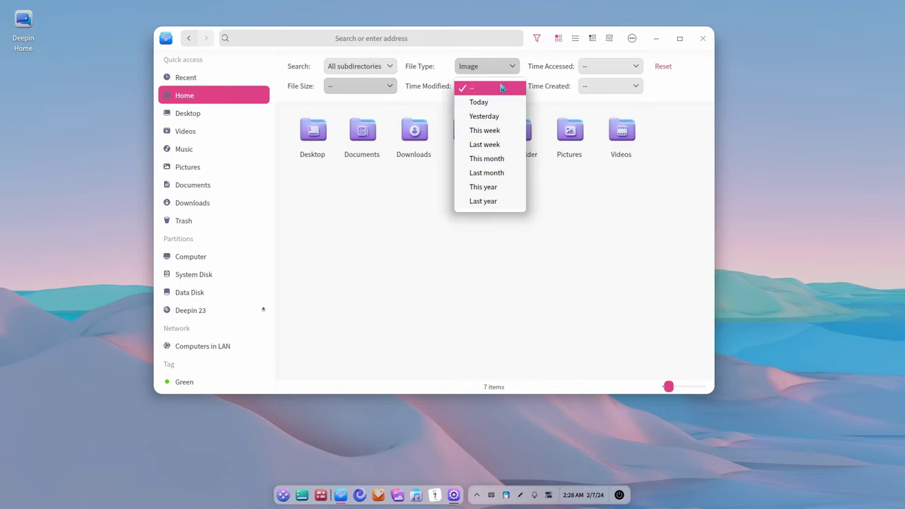
pyautogui.click(512, 174)
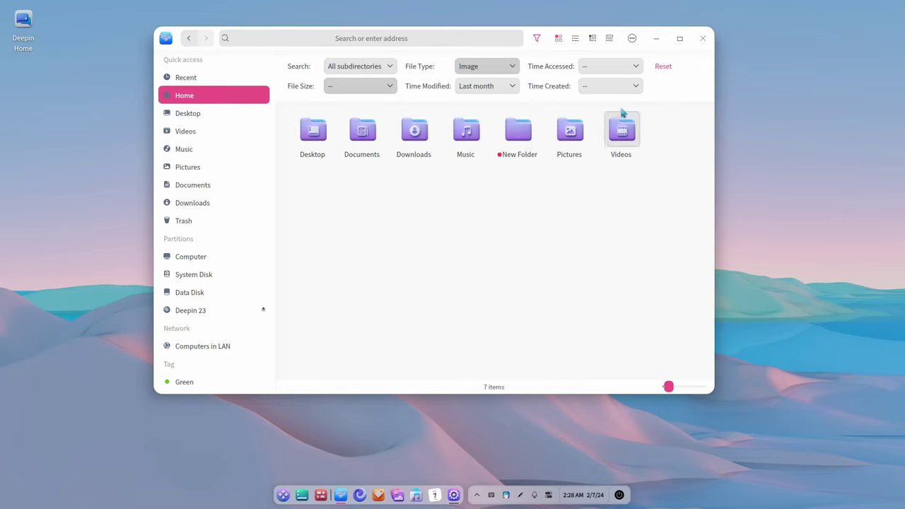
pyautogui.click(614, 65)
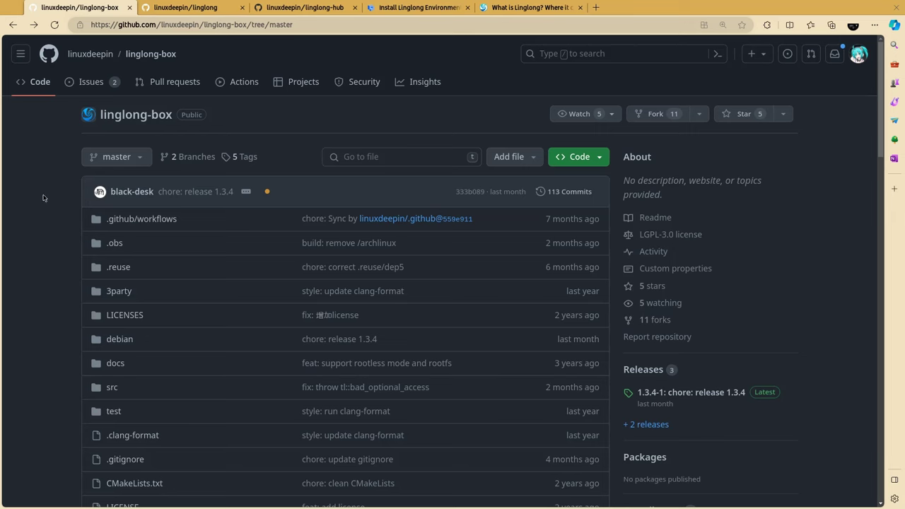
# Select Namespaces, Cgroup, and the DBus proxy and Filesystem permission lines in the README roadmap
pyautogui.scroll(-10, 43, 197)
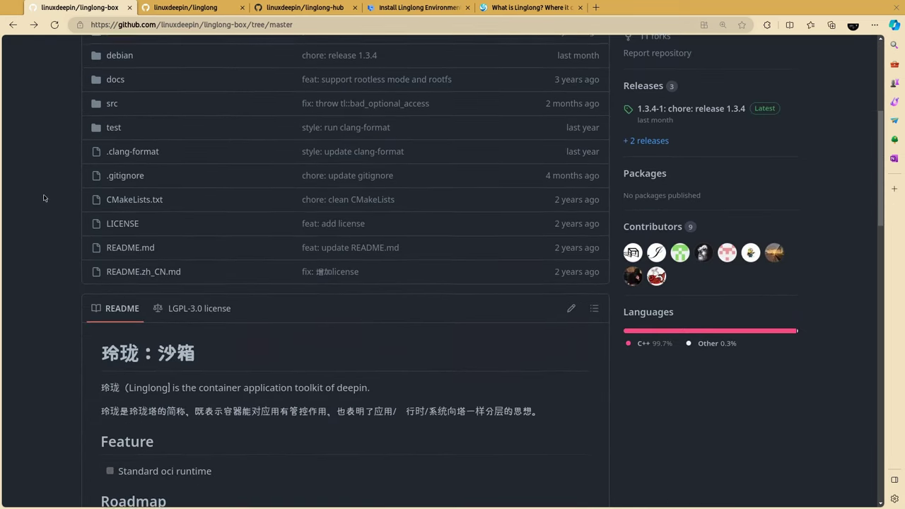
pyautogui.scroll(-10, 43, 198)
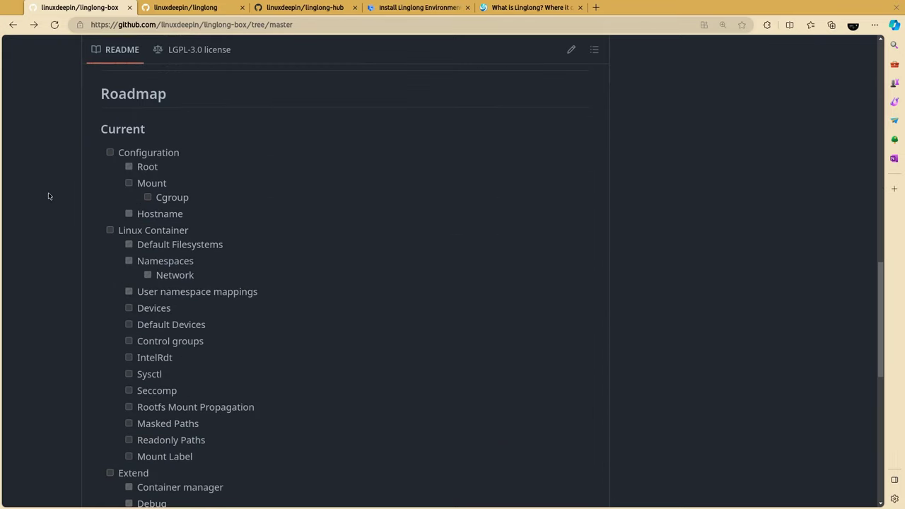
pyautogui.doubleClick(183, 263)
pyautogui.doubleClick(172, 198)
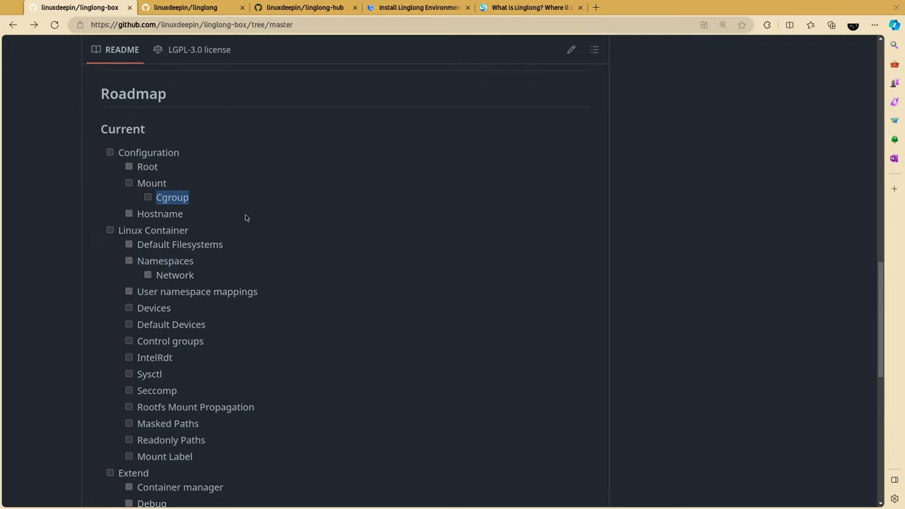
pyautogui.scroll(-5, 245, 217)
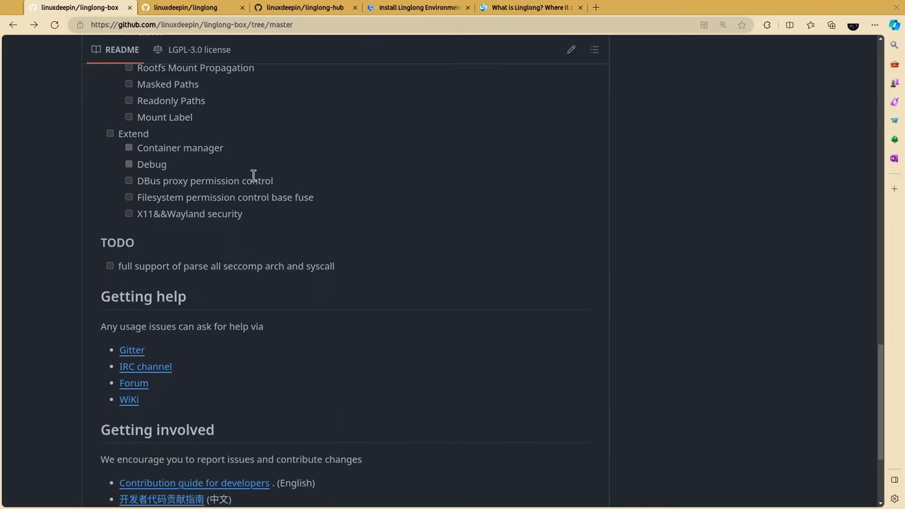
pyautogui.tripleClick(253, 177)
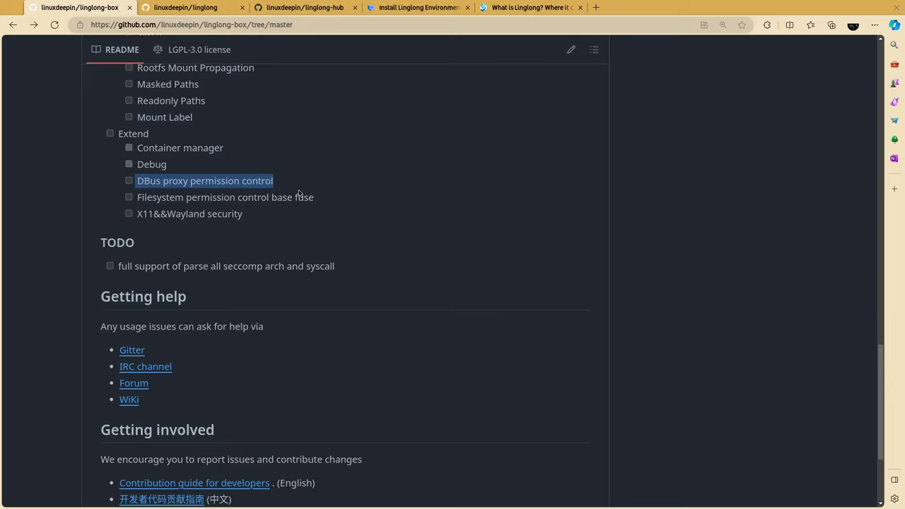
pyautogui.tripleClick(273, 198)
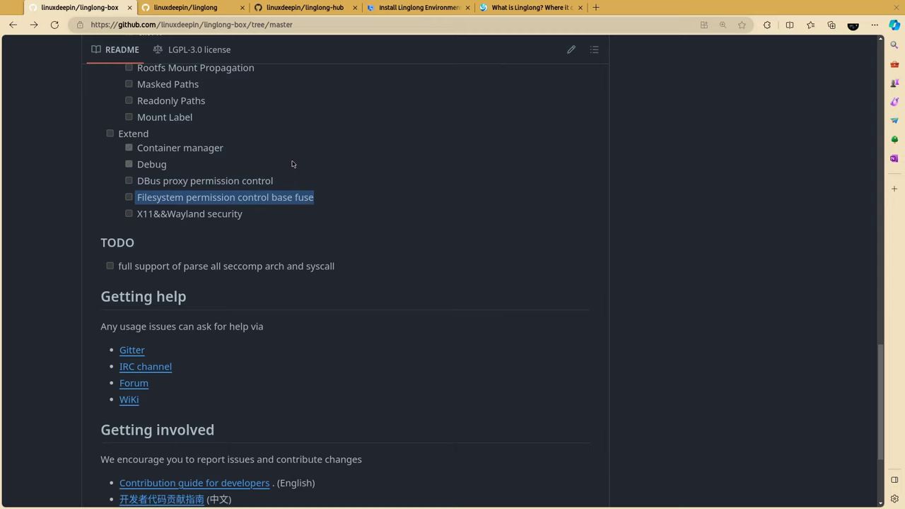
pyautogui.click(205, 9)
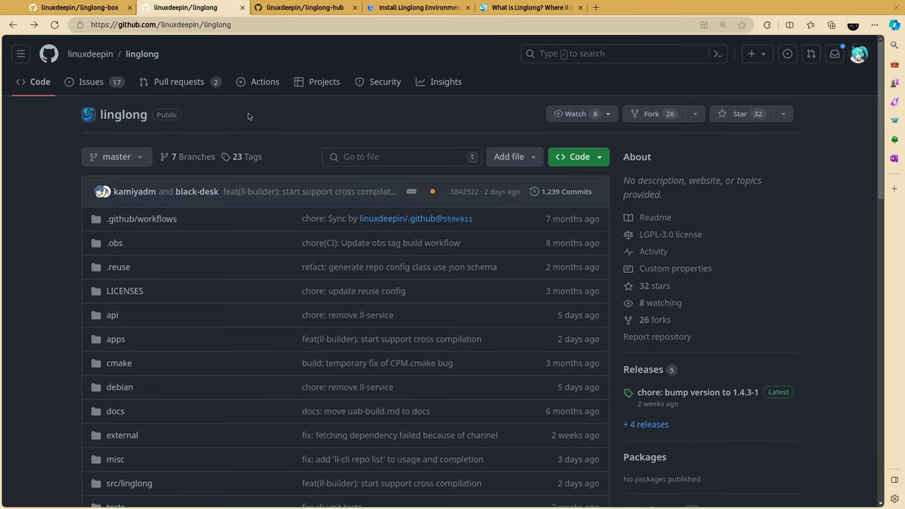
pyautogui.scroll(-10, 248, 116)
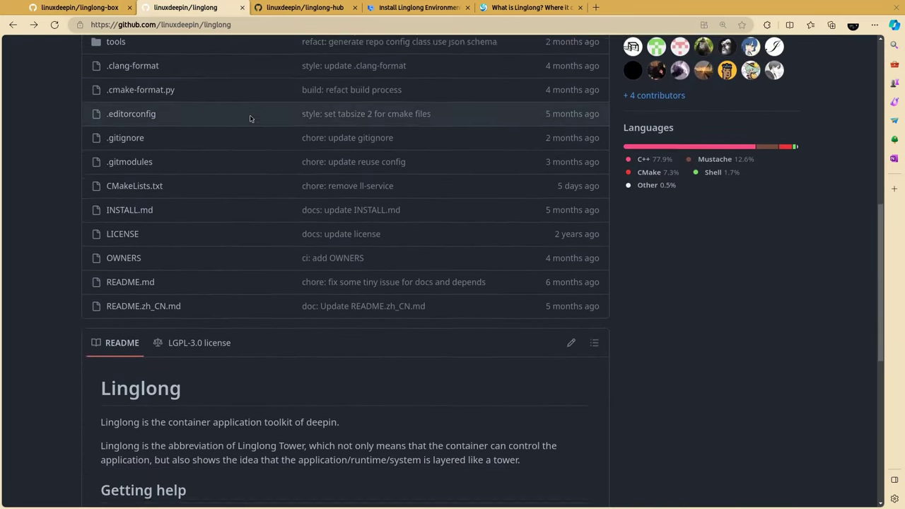
pyautogui.scroll(-8, 250, 118)
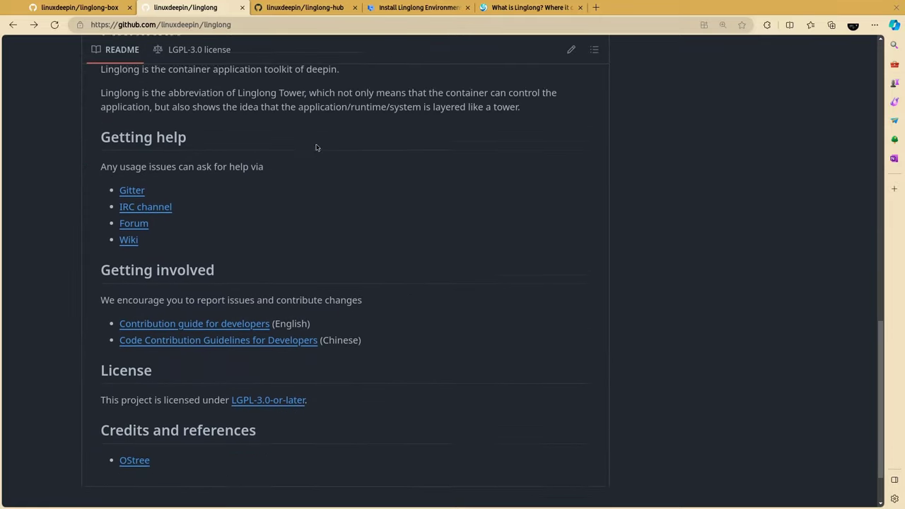
pyautogui.scroll(1, 315, 147)
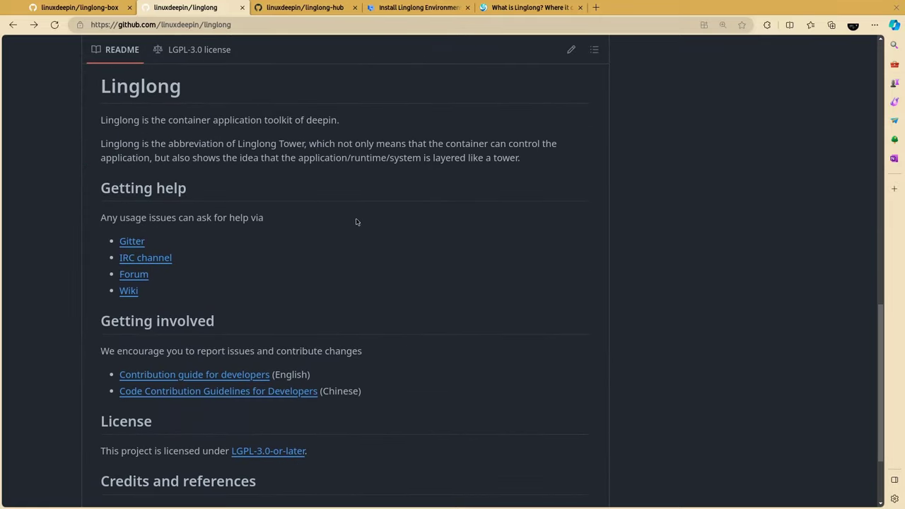
pyautogui.tripleClick(316, 143)
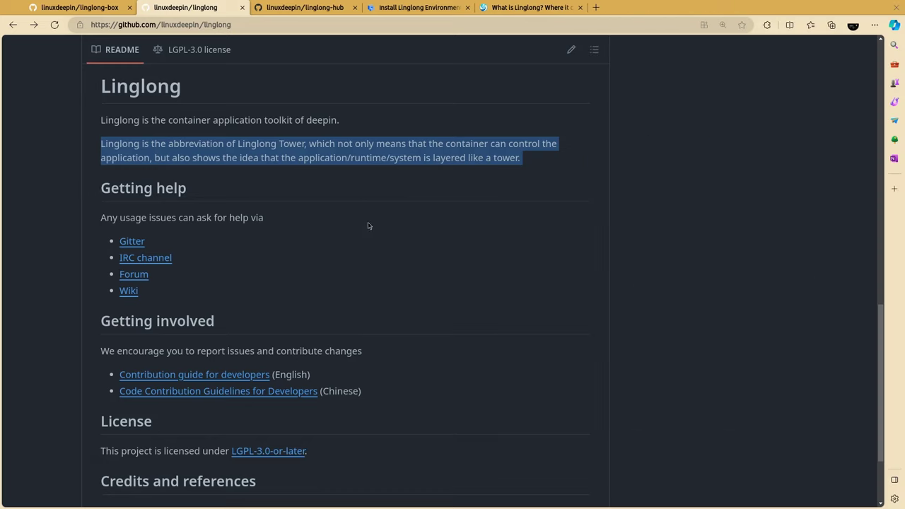
pyautogui.scroll(-3, 381, 193)
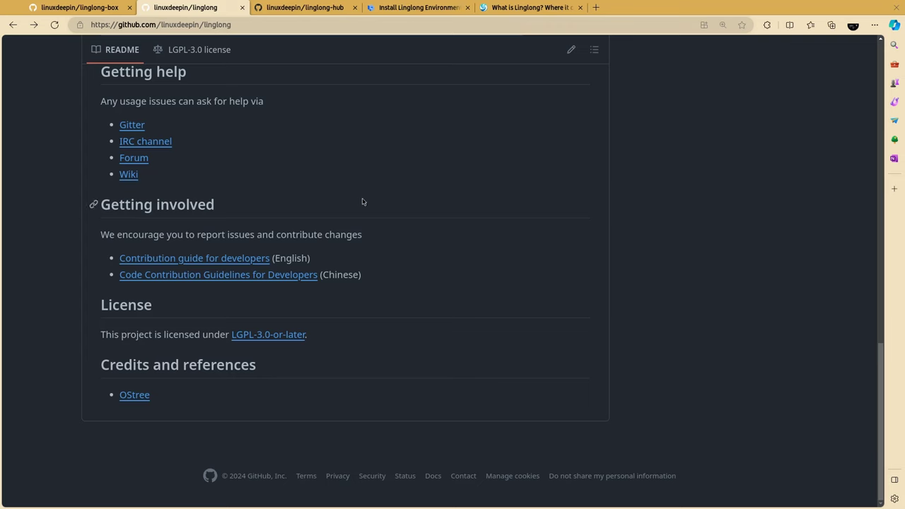
# Switch to the linglong-hub tab, scroll its file list, and find files matching 'analy'
pyautogui.click(319, 15)
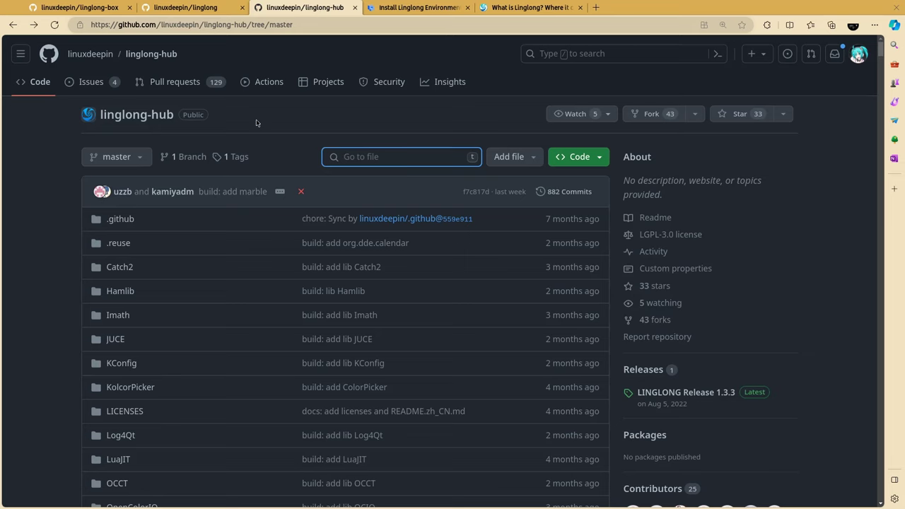
pyautogui.scroll(-7, 254, 201)
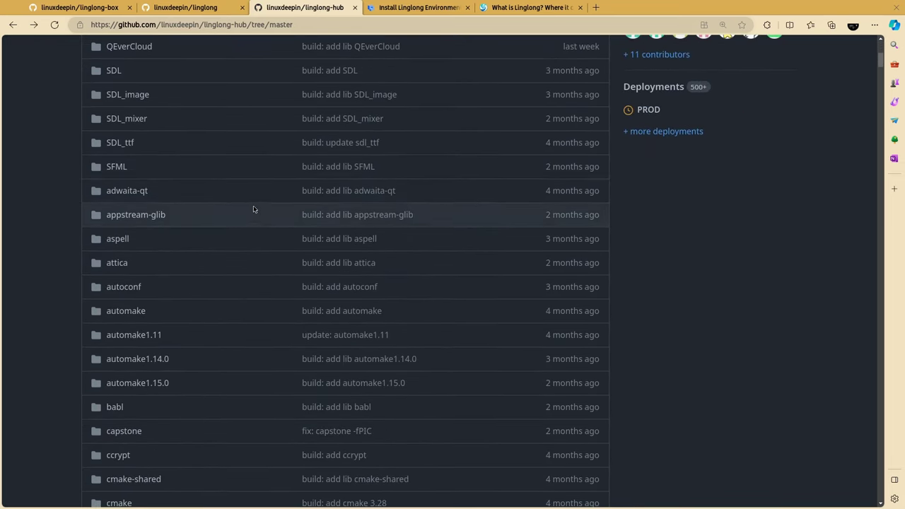
pyautogui.scroll(-5, 208, 218)
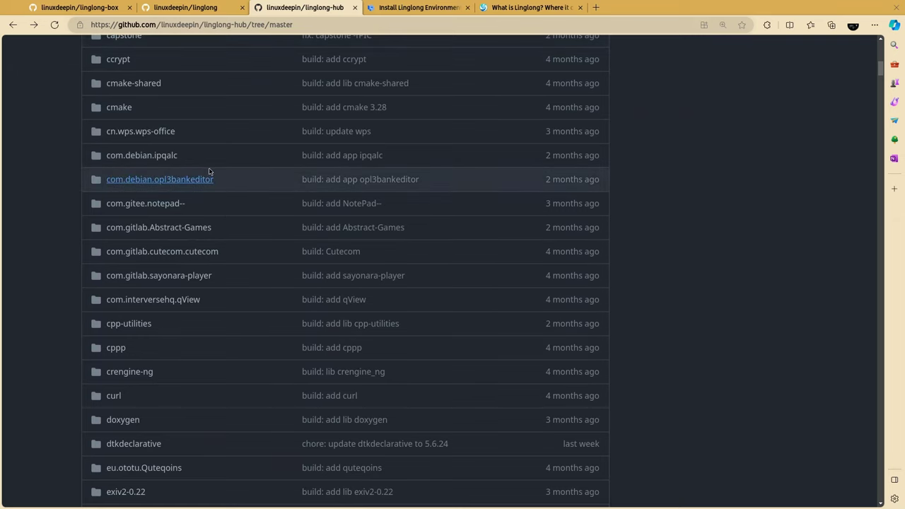
pyautogui.scroll(13, 209, 171)
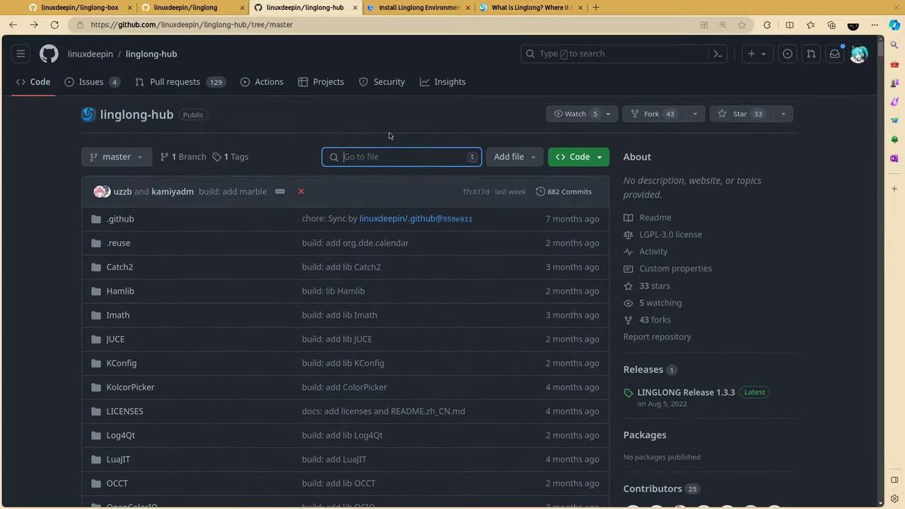
pyautogui.write('analy')
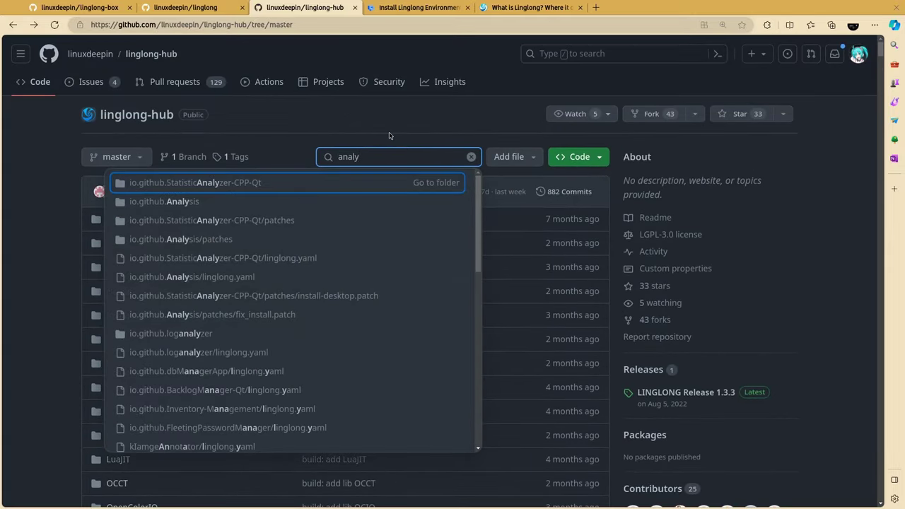
# Open io.github.Analysis's linglong.yaml and highlight its id, version 1.0.0 and kind: app lines
pyautogui.click(219, 203)
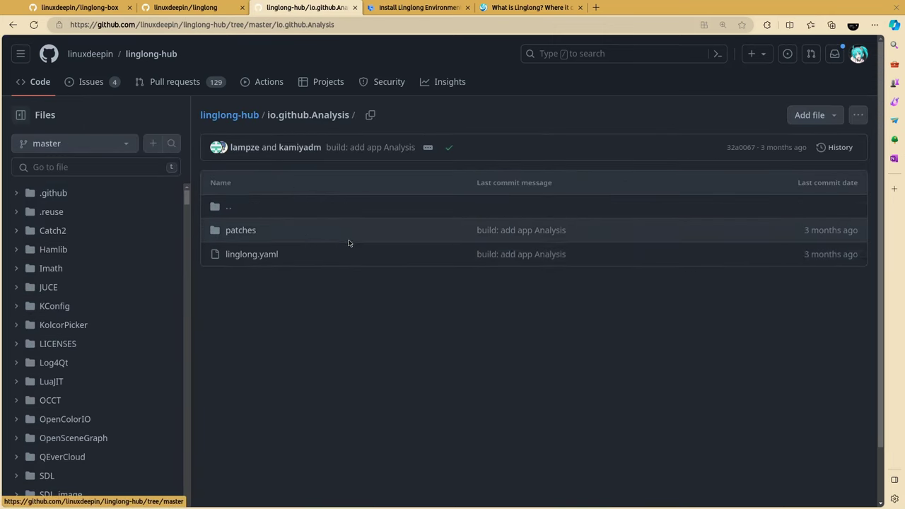
pyautogui.click(277, 258)
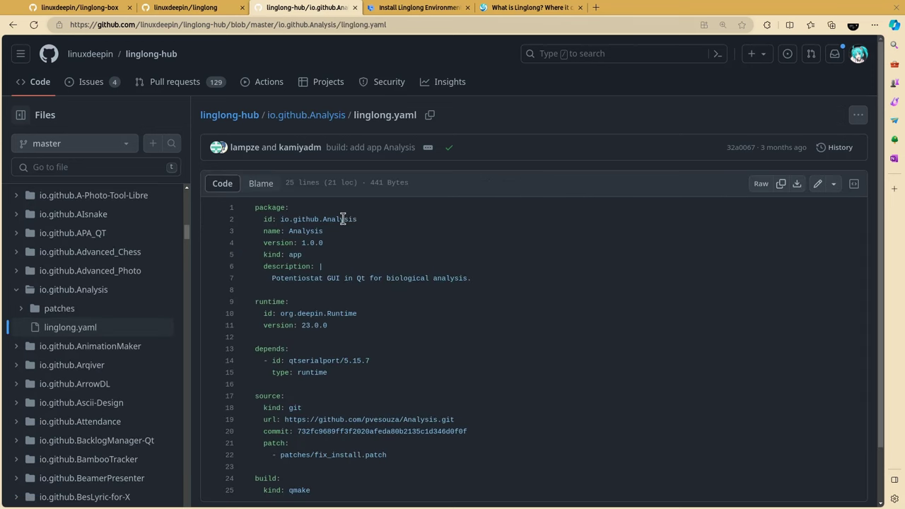
pyautogui.doubleClick(343, 219)
pyautogui.tripleClick(342, 219)
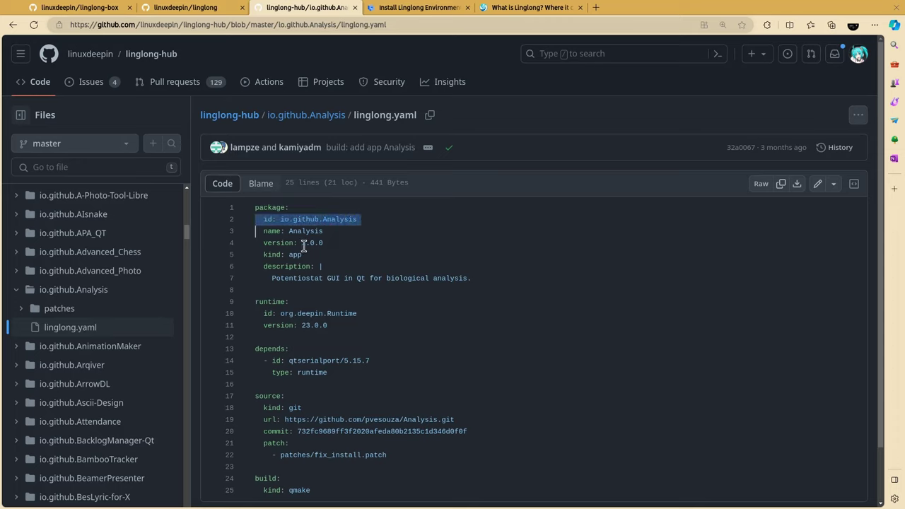
pyautogui.click(315, 241)
pyautogui.tripleClick(316, 242)
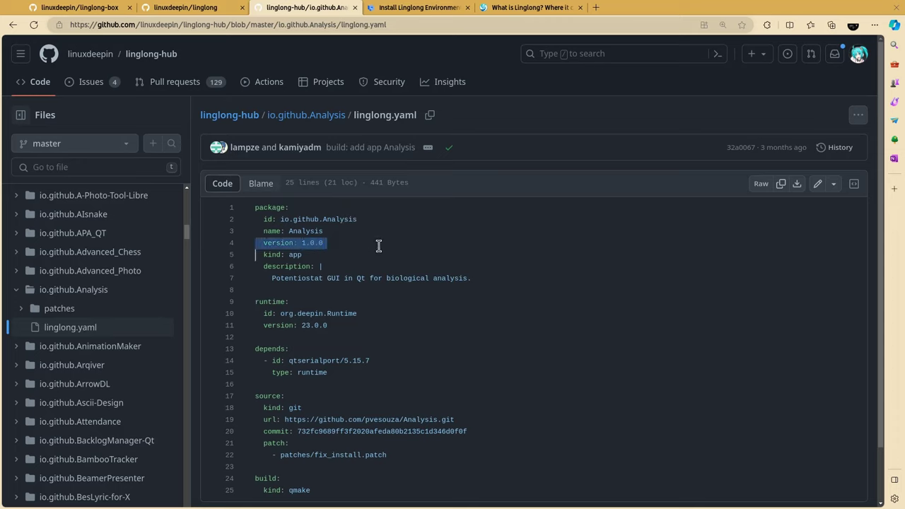
pyautogui.tripleClick(294, 254)
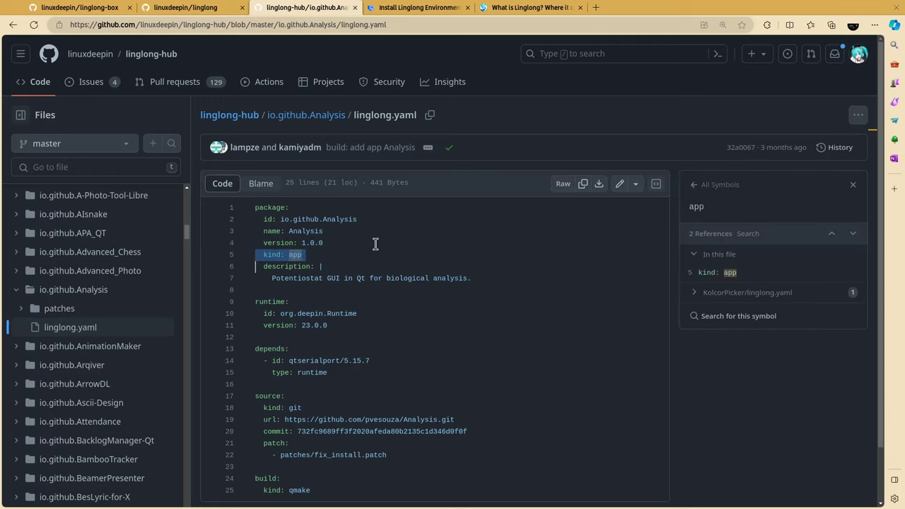
# Highlight the org.deepin.Runtime, qtserialport 5.15.7, fix_install.patch and qmake build lines, then go to the install guide
pyautogui.scroll(-1, 375, 244)
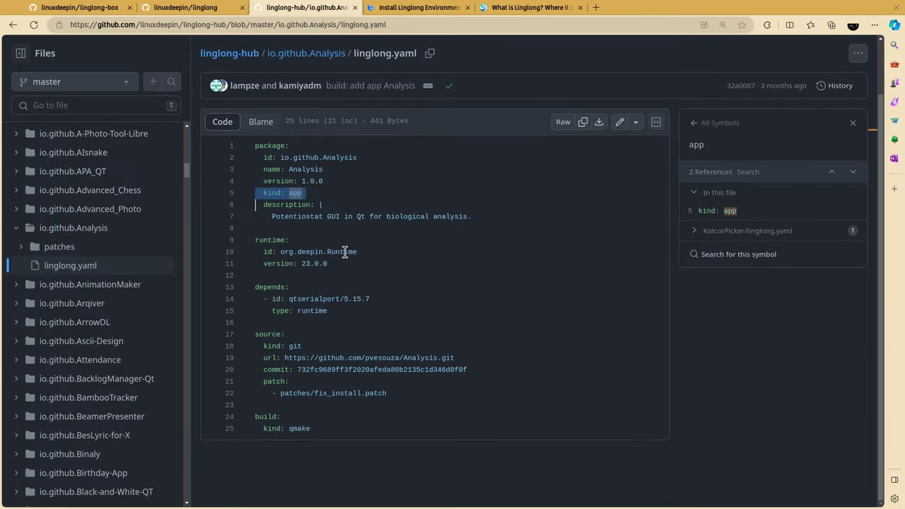
pyautogui.tripleClick(345, 253)
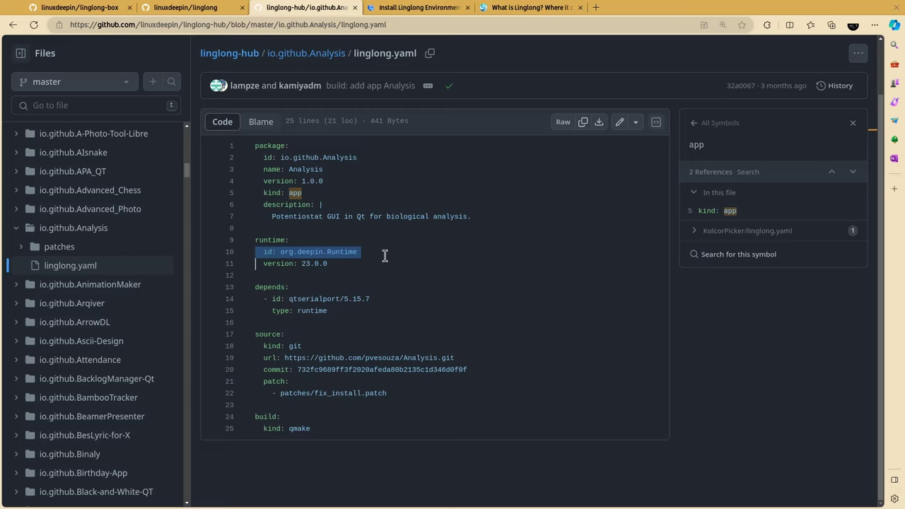
pyautogui.doubleClick(364, 298)
pyautogui.tripleClick(364, 298)
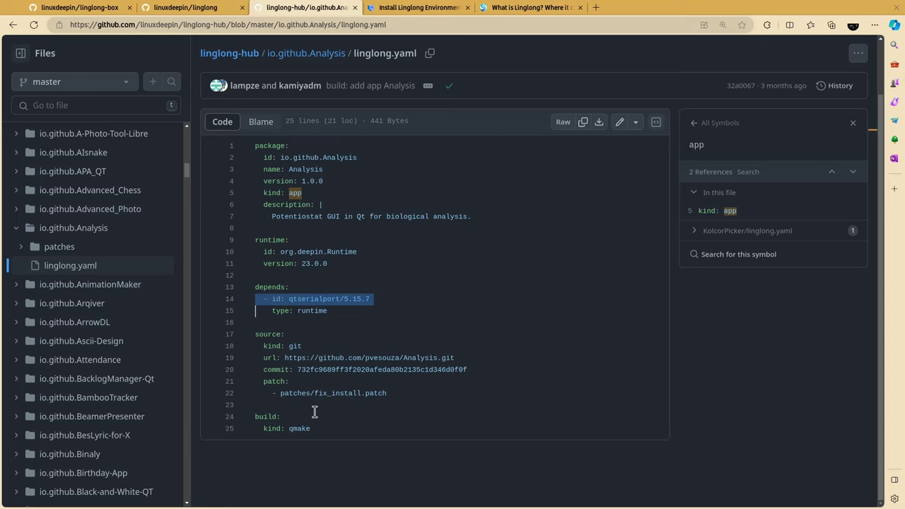
pyautogui.click(335, 393)
pyautogui.tripleClick(335, 393)
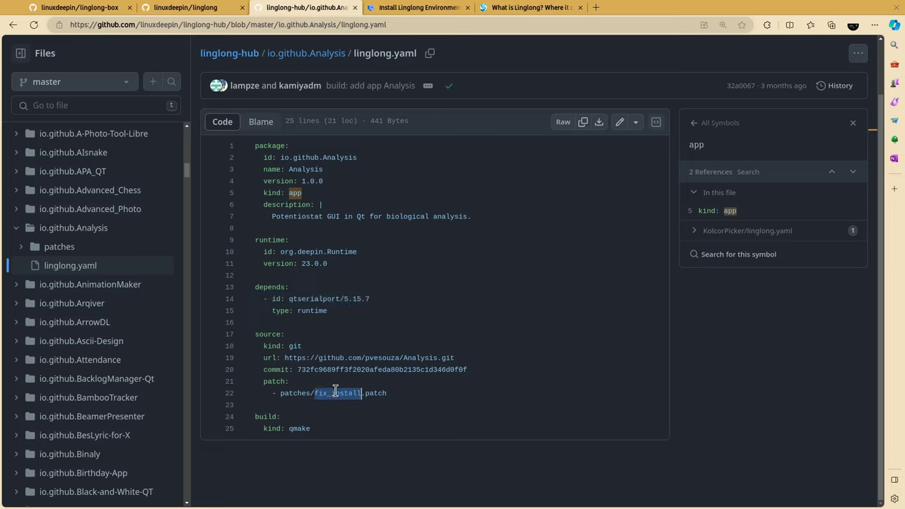
pyautogui.tripleClick(299, 429)
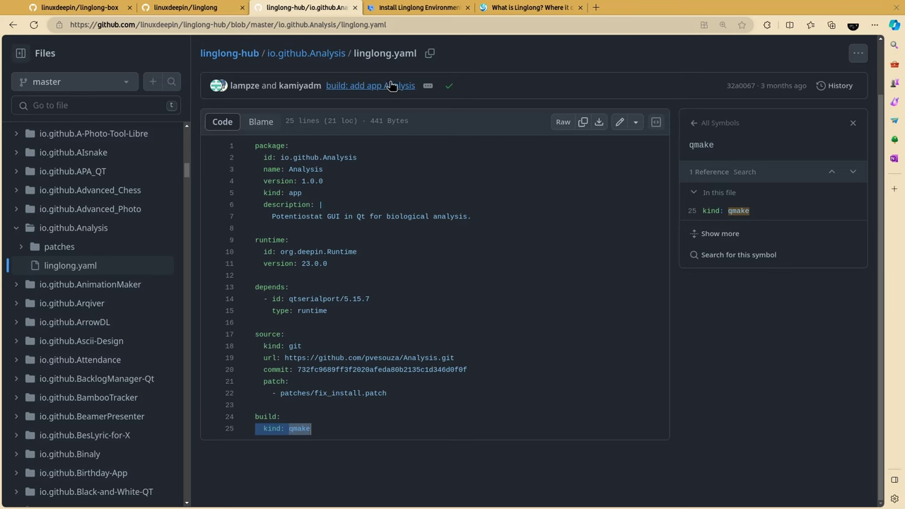
pyautogui.click(411, 9)
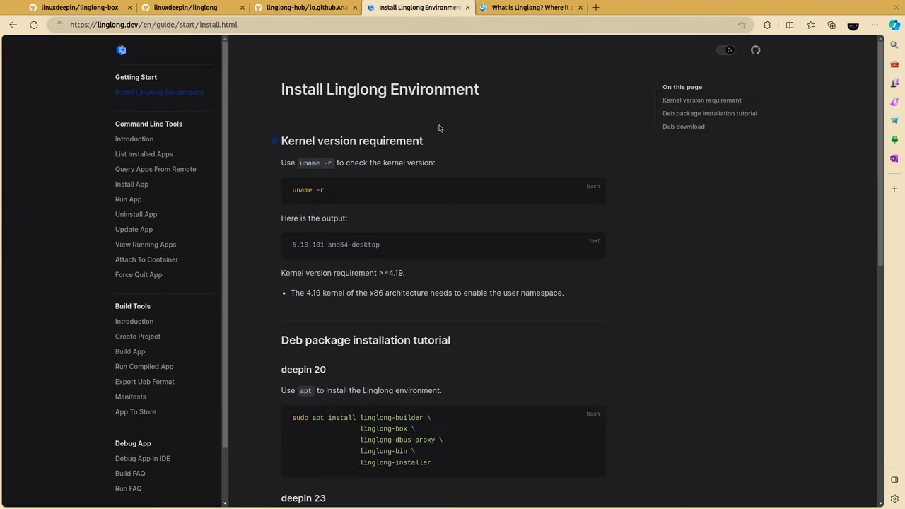
# Skim the Install Linglong Environment guide, then the ll-cli and ll-builder Introduction pages
pyautogui.scroll(-3, 439, 128)
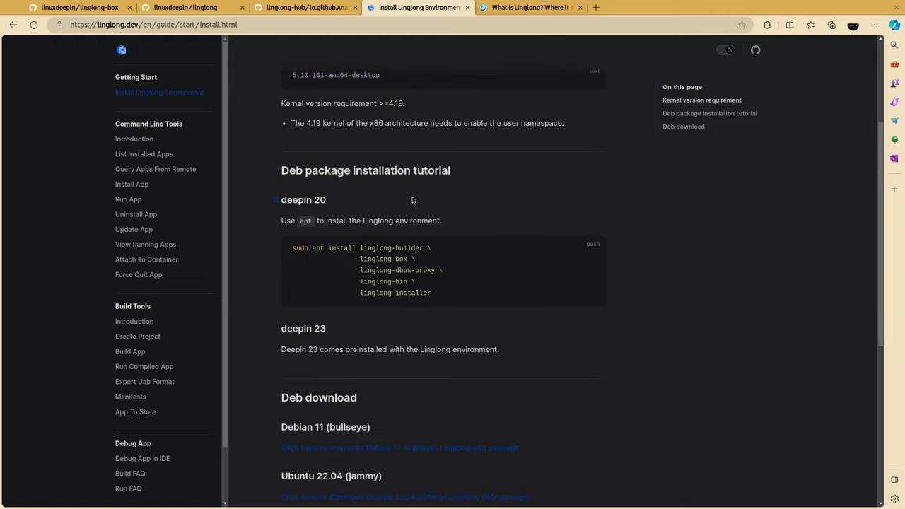
pyautogui.scroll(-5, 431, 195)
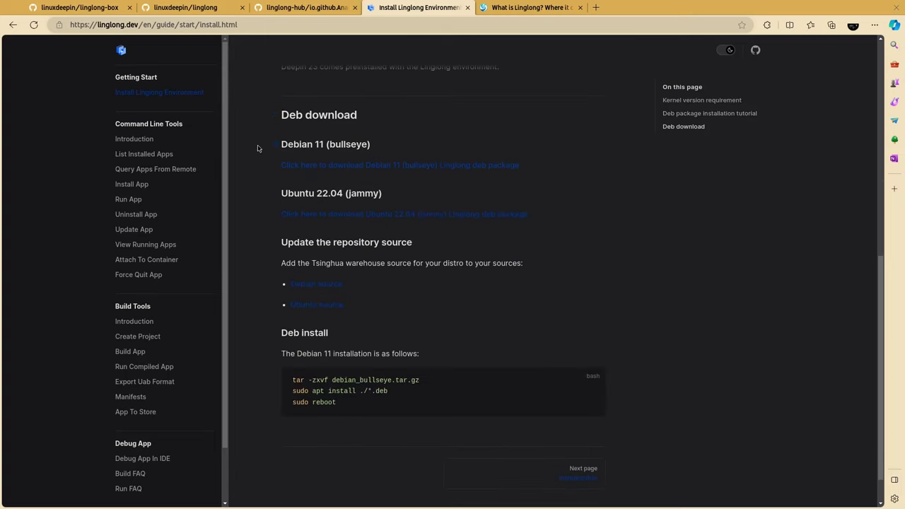
pyautogui.click(127, 142)
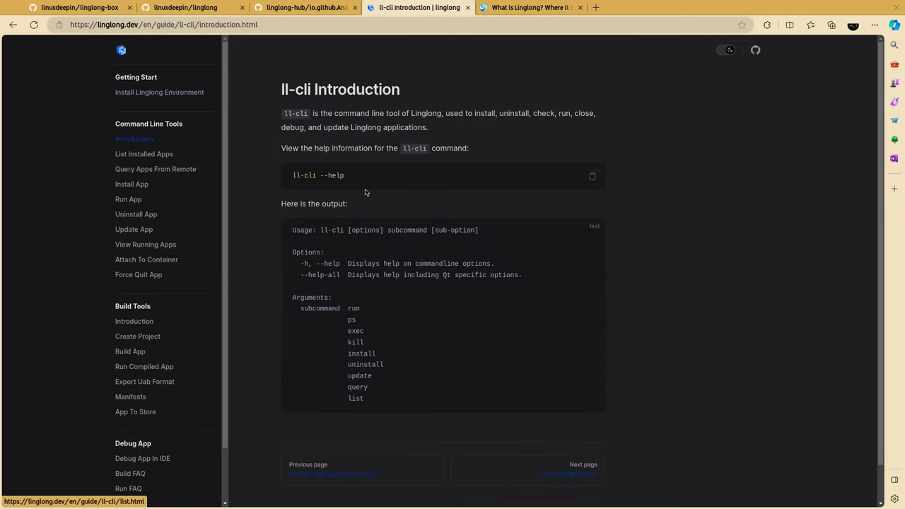
pyautogui.scroll(-1, 386, 195)
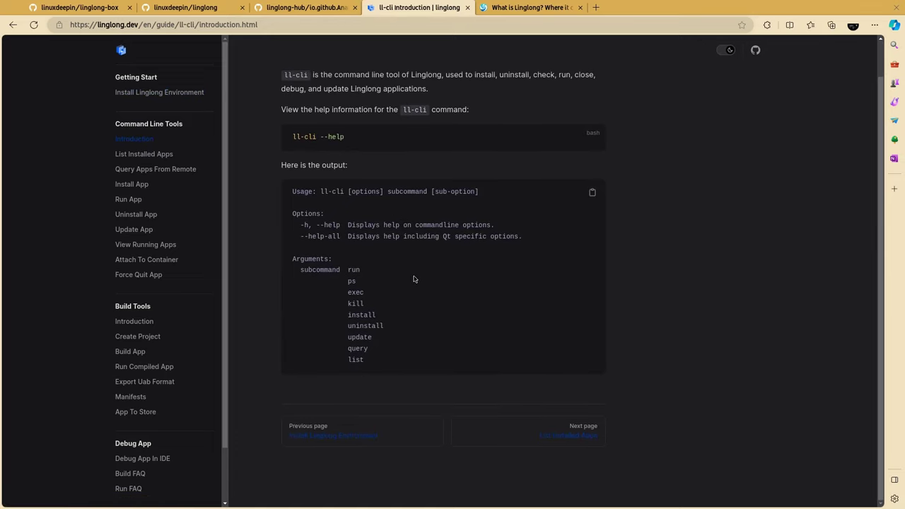
pyautogui.click(140, 323)
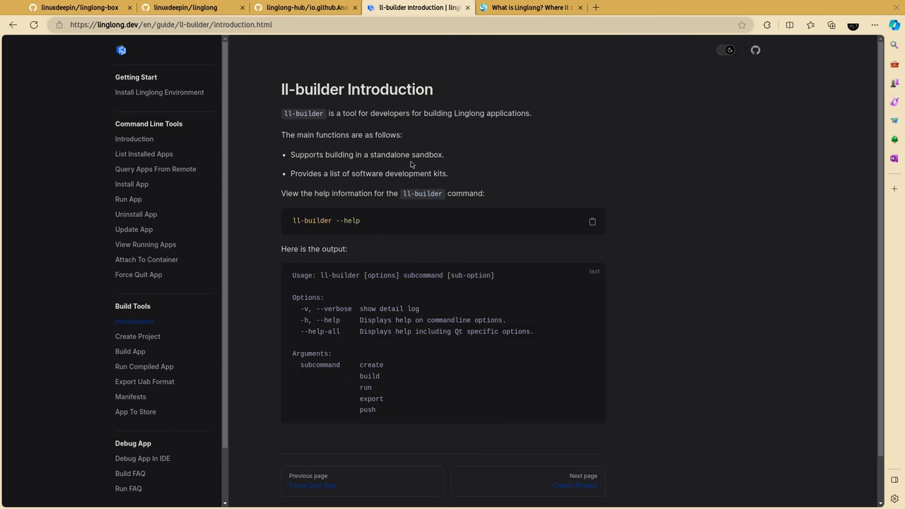
pyautogui.click(507, 8)
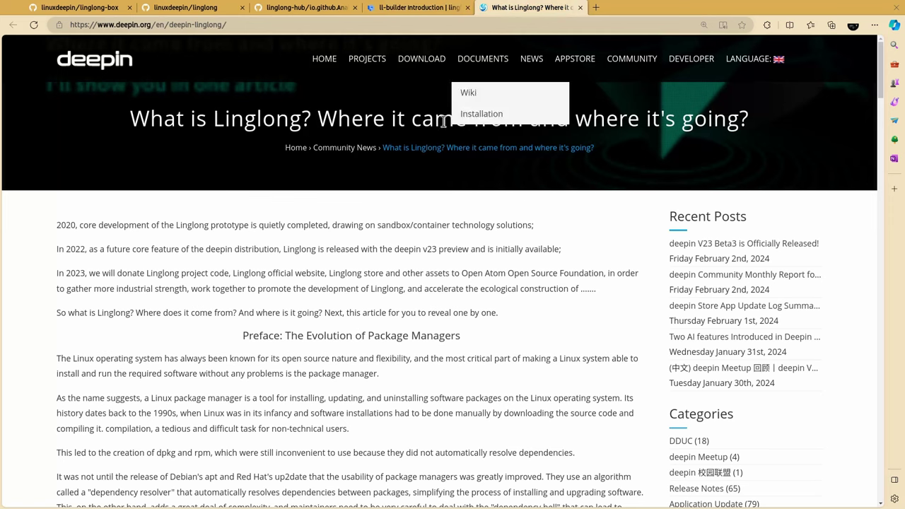
pyautogui.scroll(-2, 386, 212)
pyautogui.tripleClick(388, 220)
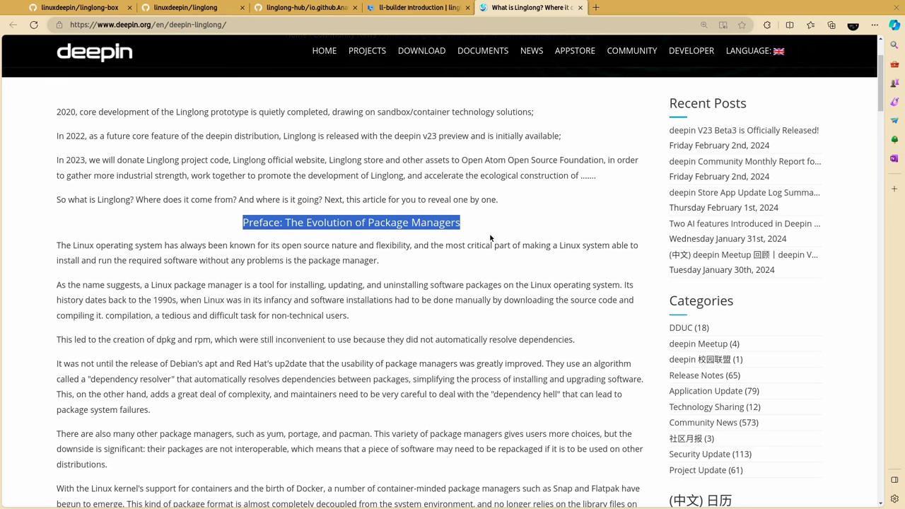
pyautogui.scroll(-2, 488, 238)
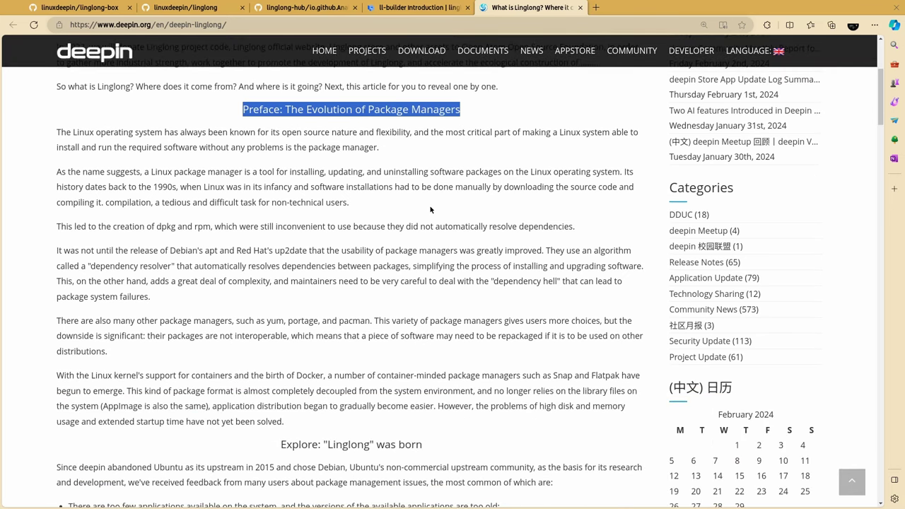
pyautogui.scroll(-4, 431, 209)
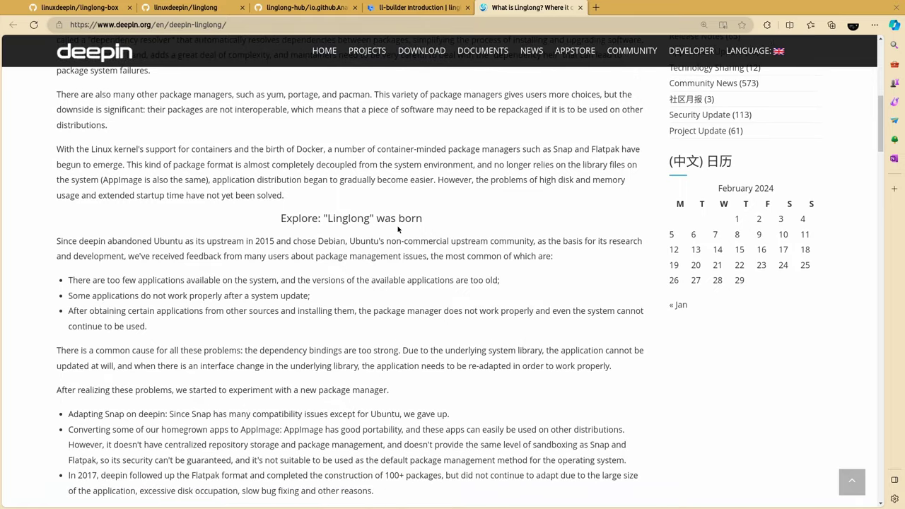
pyautogui.scroll(-1, 397, 227)
pyautogui.tripleClick(391, 162)
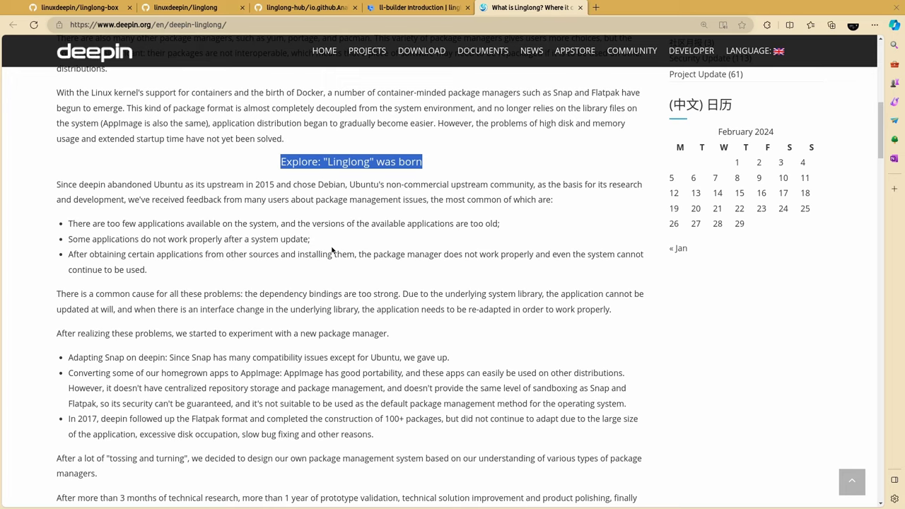
pyautogui.click(311, 291)
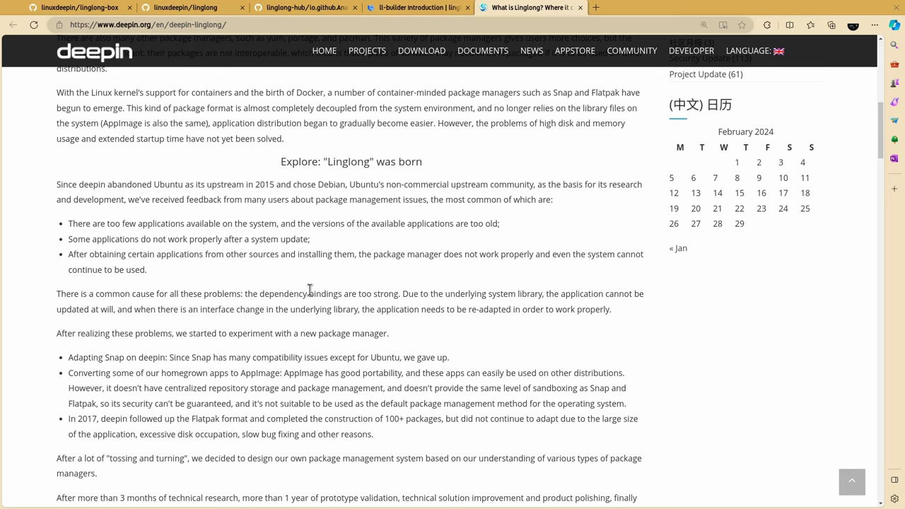
pyautogui.scroll(-5, 309, 289)
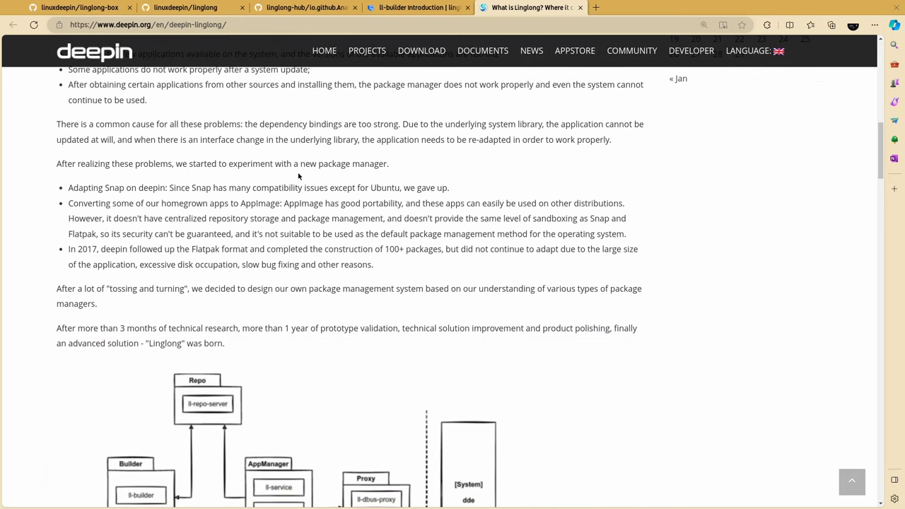
pyautogui.tripleClick(299, 163)
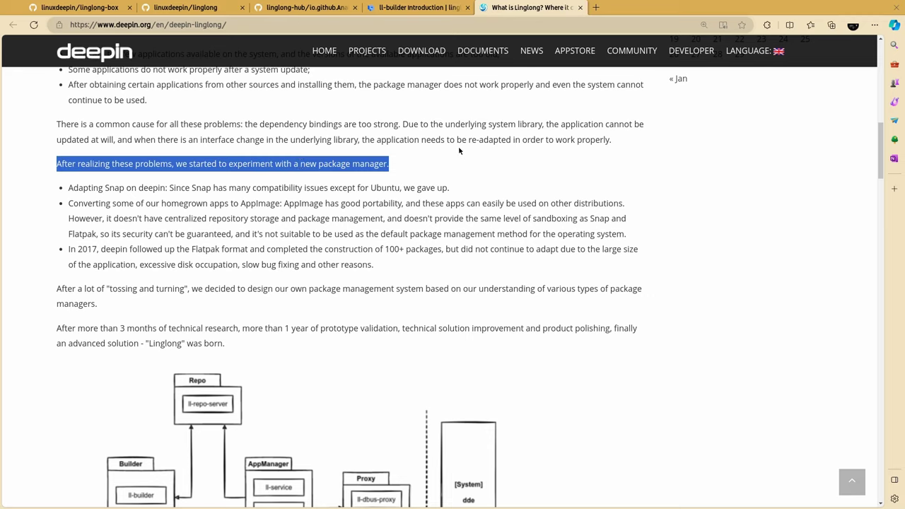
pyautogui.tripleClick(363, 188)
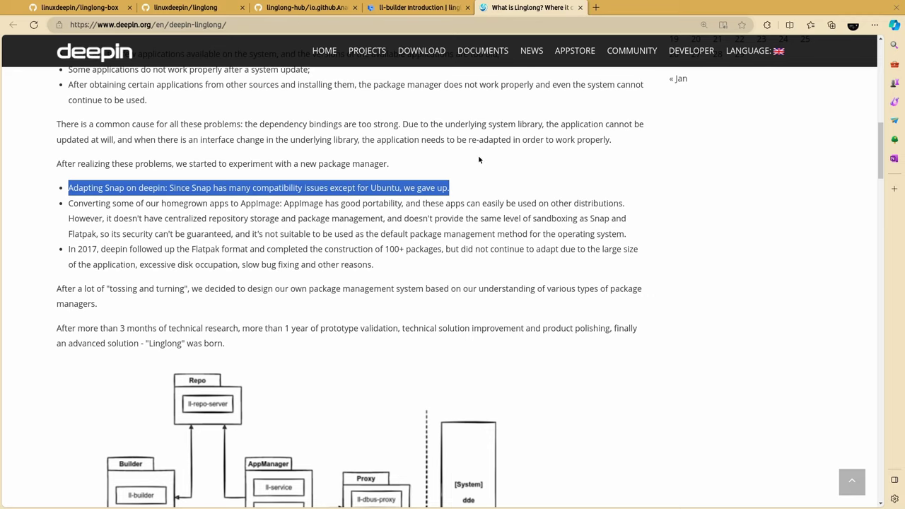
pyautogui.tripleClick(299, 202)
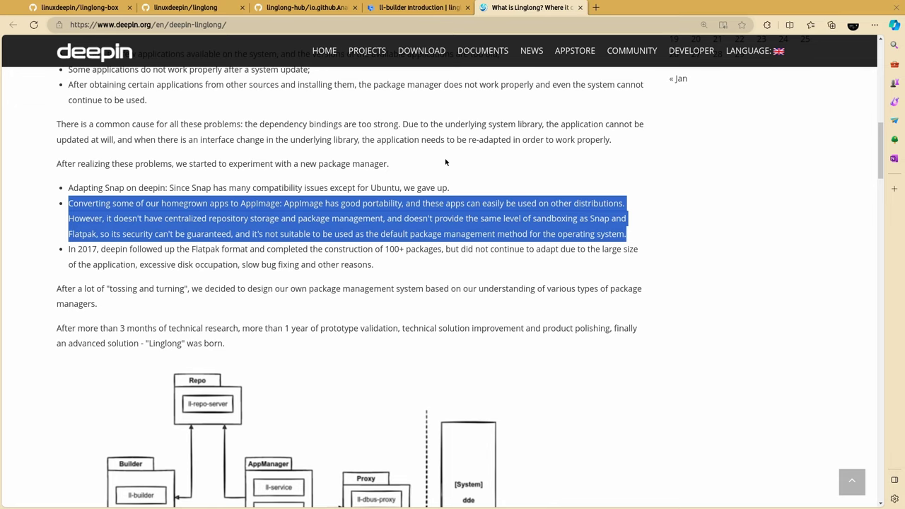
pyautogui.scroll(-3, 445, 163)
pyautogui.click(382, 135)
pyautogui.tripleClick(382, 135)
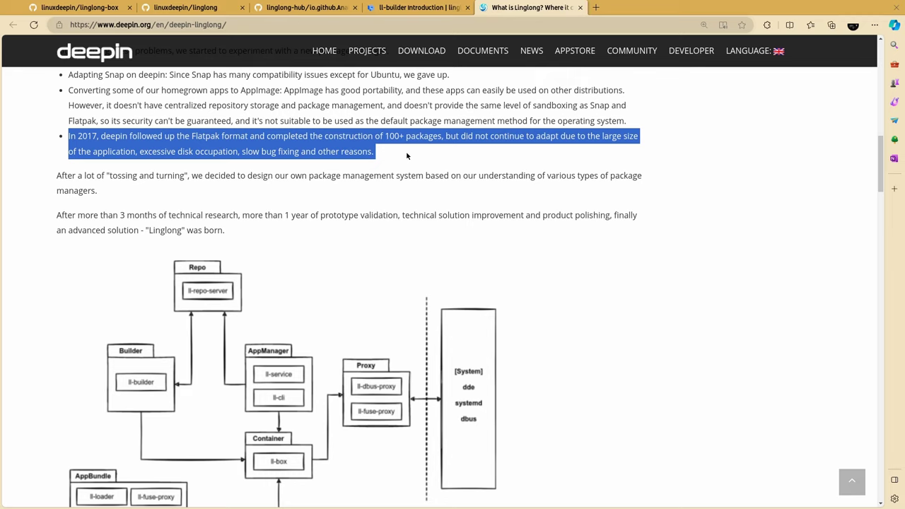
pyautogui.click(406, 156)
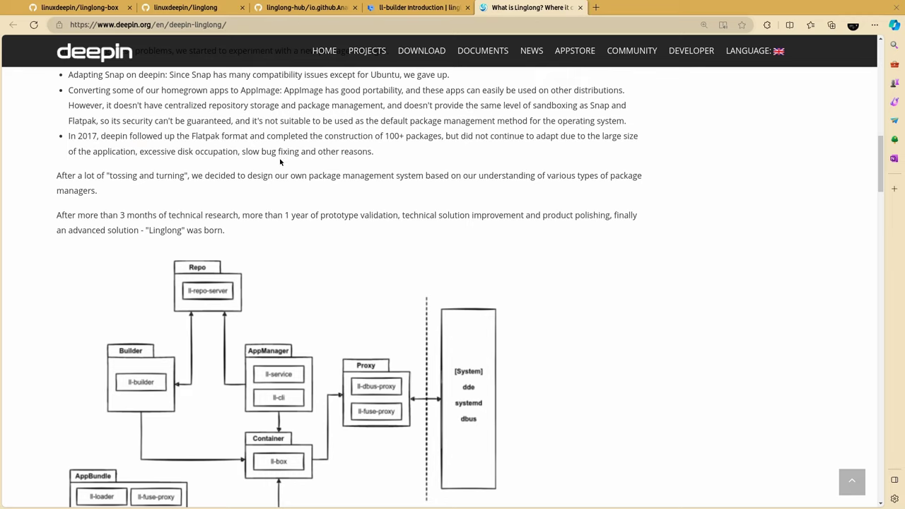
pyautogui.moveTo(241, 151); pyautogui.dragTo(301, 152)
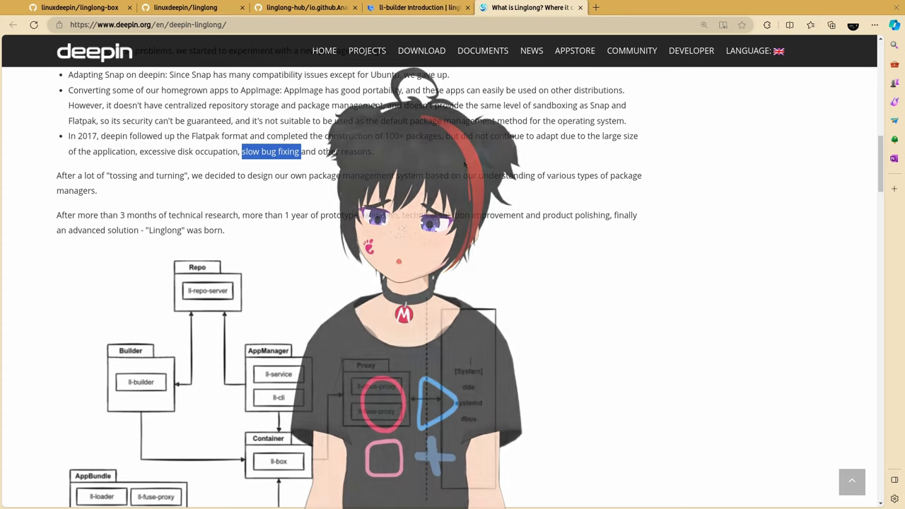
pyautogui.tripleClick(400, 174)
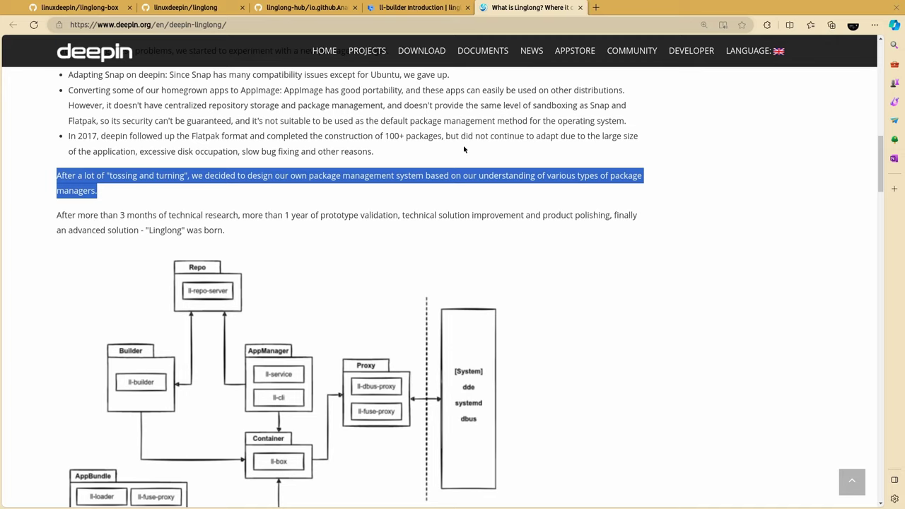
# Highlight the ll-service/ll-cli, ll-dbus-proxy/ll-fuse-proxy, ll-builder, uab and ll-repo-server descriptions, then reach Achievements
pyautogui.scroll(-3, 464, 149)
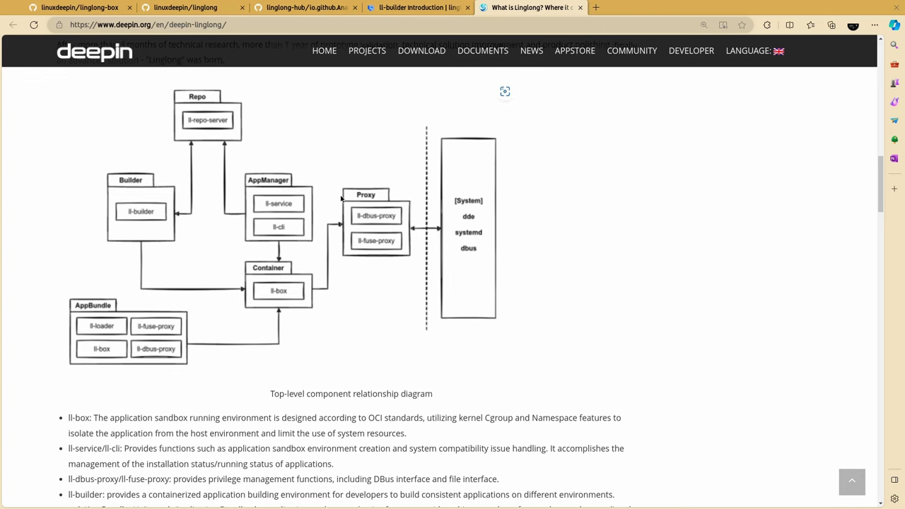
pyautogui.scroll(-4, 233, 146)
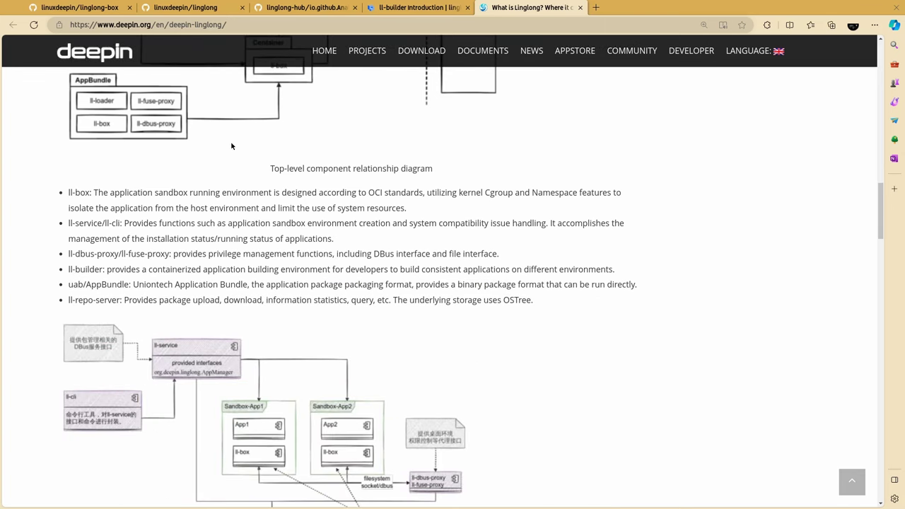
pyautogui.tripleClick(82, 196)
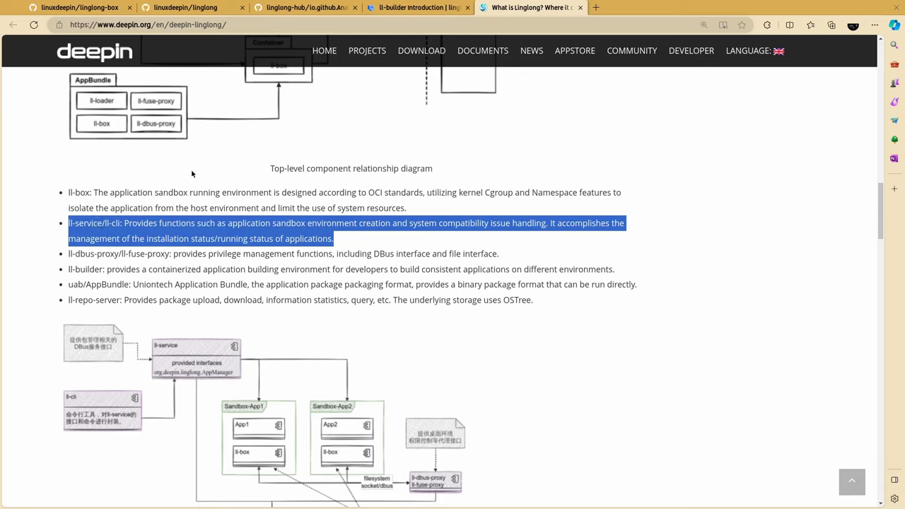
pyautogui.scroll(-1, 191, 173)
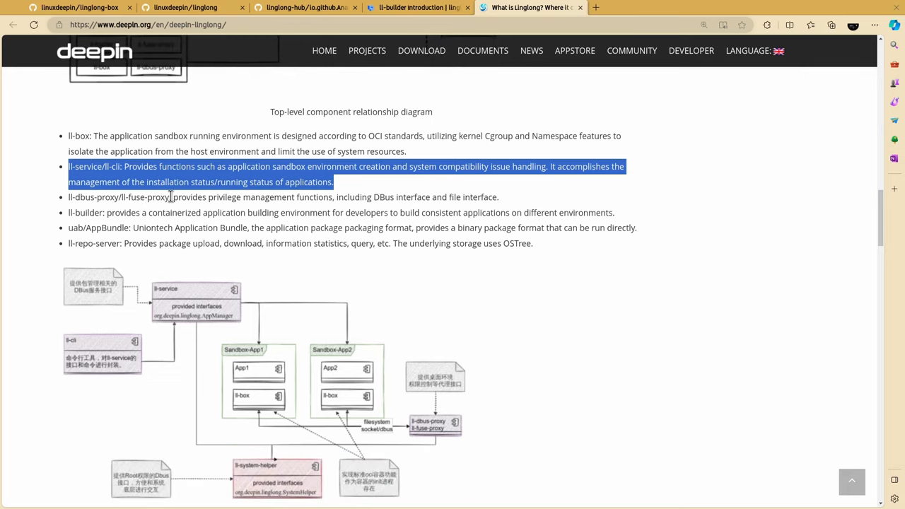
pyautogui.tripleClick(170, 197)
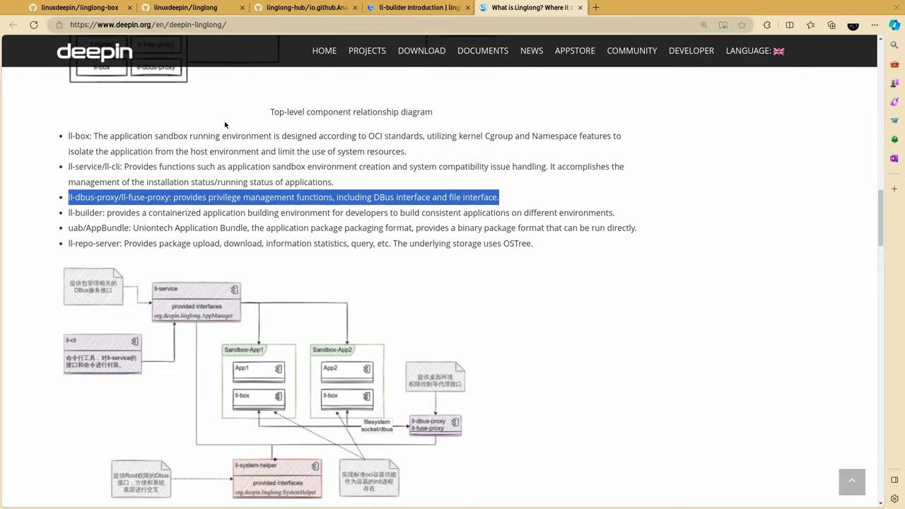
pyautogui.tripleClick(177, 212)
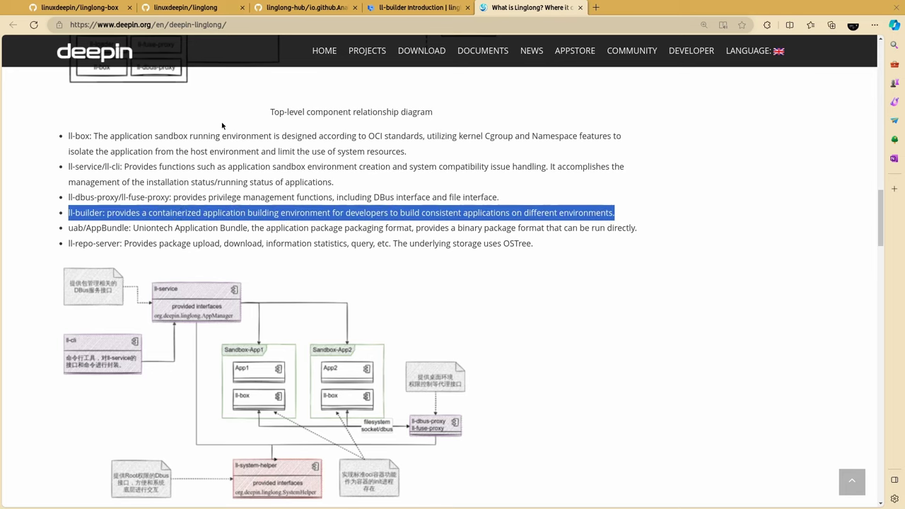
pyautogui.tripleClick(195, 226)
pyautogui.tripleClick(195, 227)
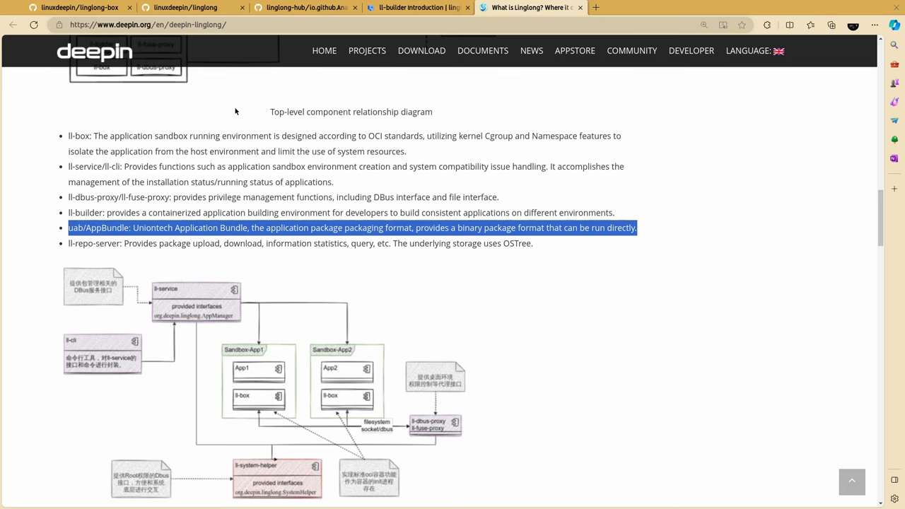
pyautogui.scroll(-1, 235, 111)
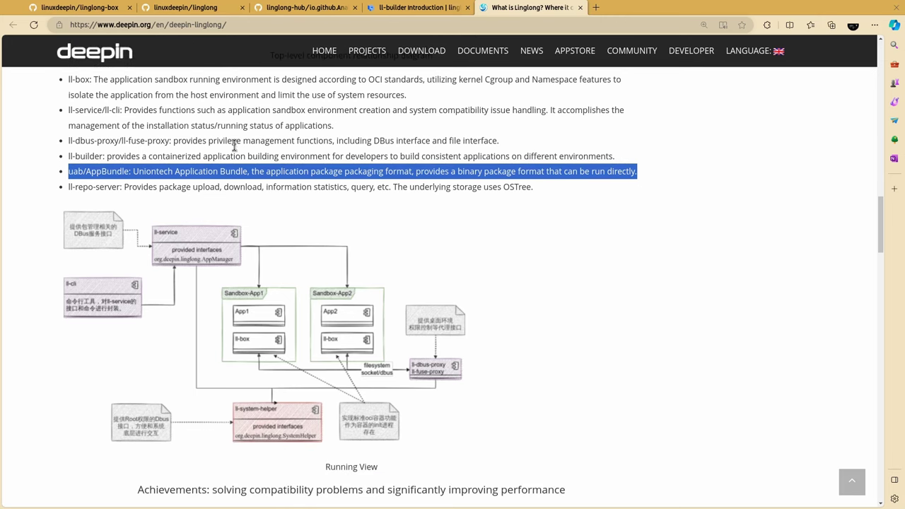
pyautogui.tripleClick(216, 186)
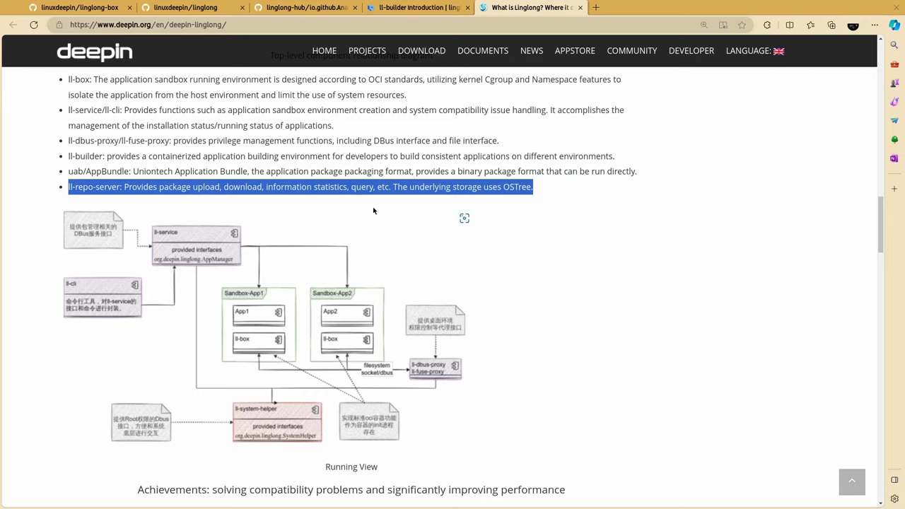
pyautogui.scroll(-4, 373, 209)
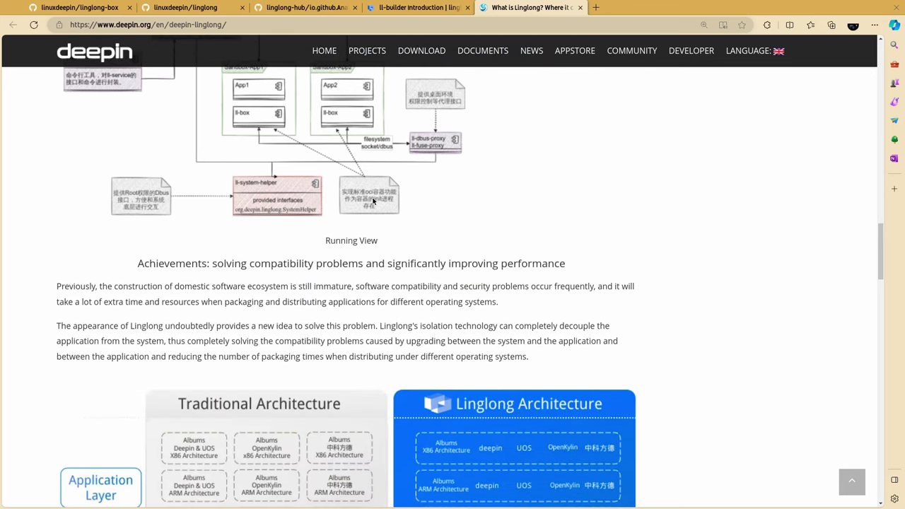
# Scroll past the package size and startup-time tables and highlight the closing BUAA sentence
pyautogui.scroll(-9, 372, 199)
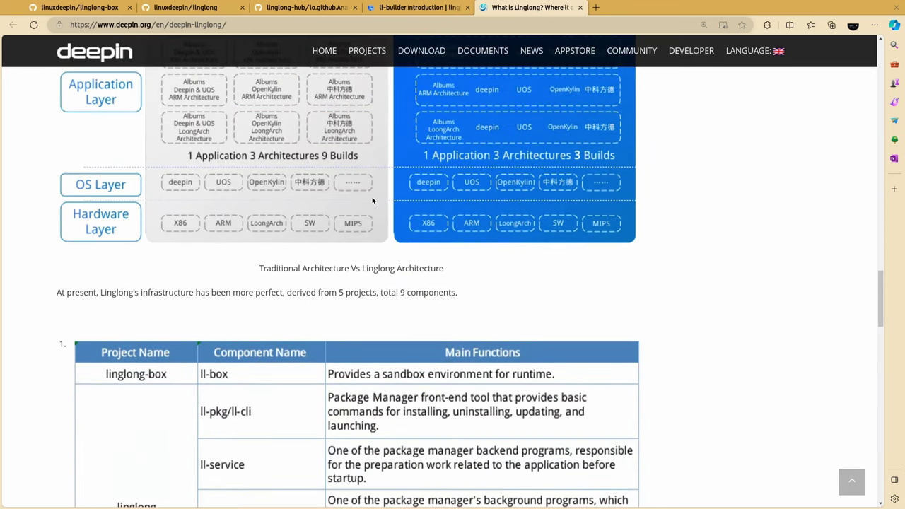
pyautogui.scroll(-5, 372, 198)
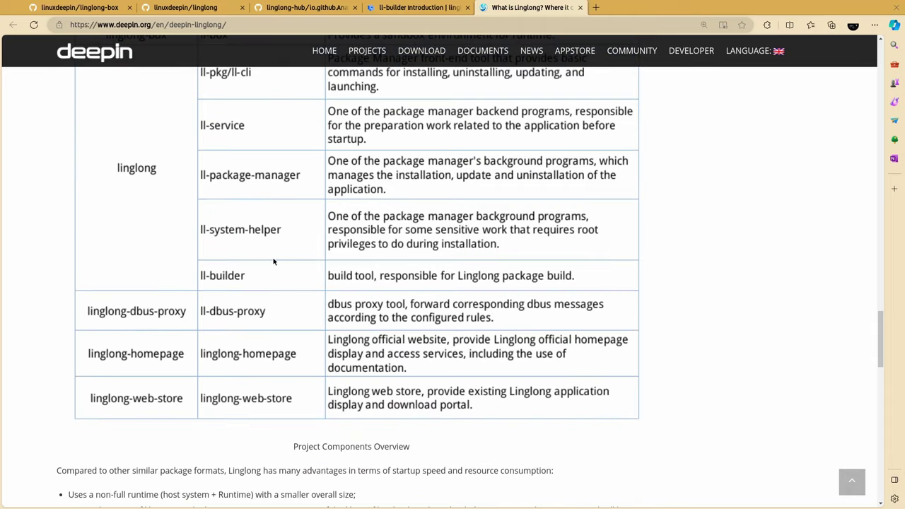
pyautogui.scroll(-5, 336, 209)
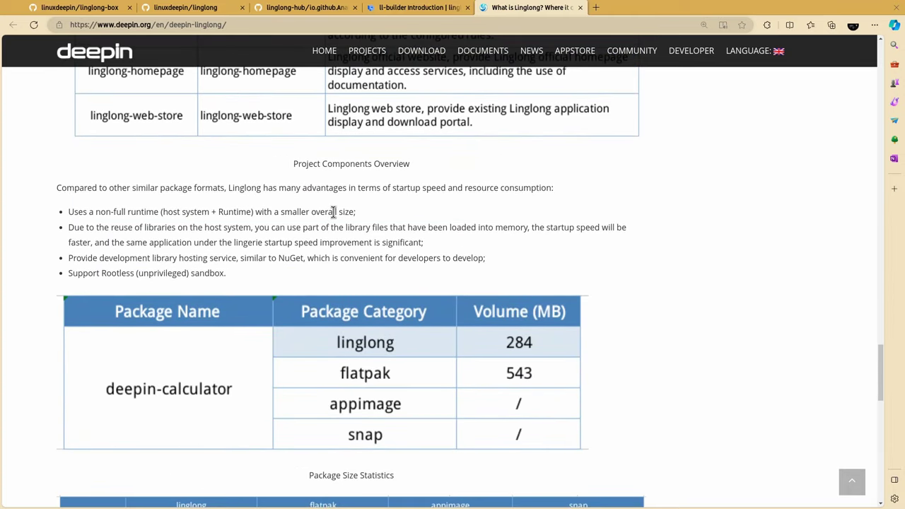
pyautogui.scroll(-2, 333, 212)
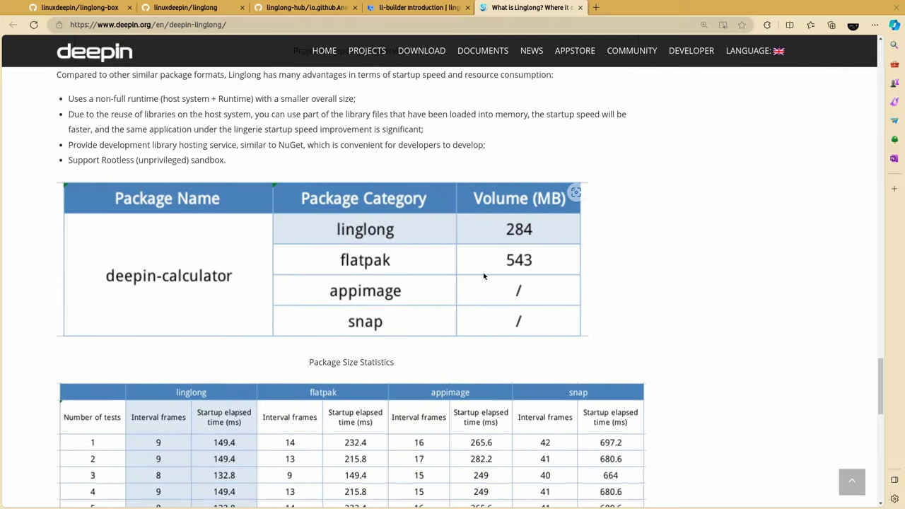
pyautogui.scroll(-3, 483, 275)
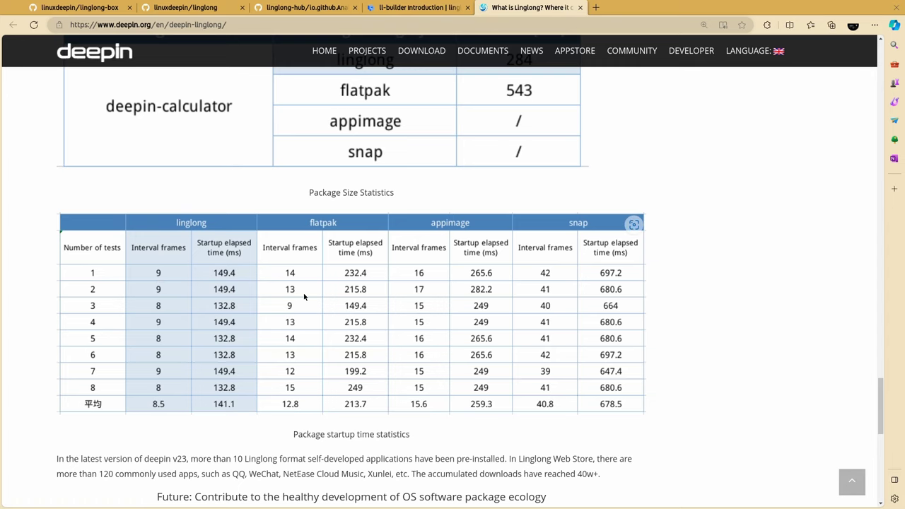
pyautogui.scroll(-4, 304, 293)
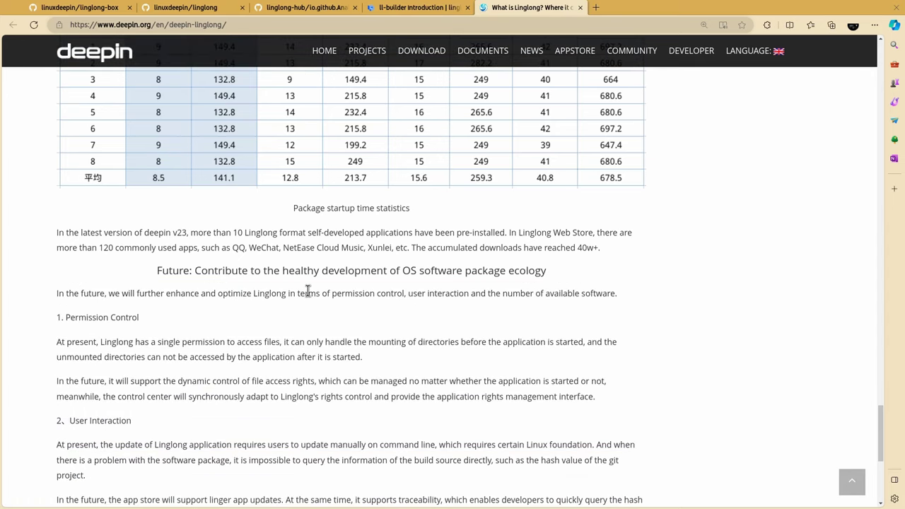
pyautogui.scroll(-2, 307, 293)
pyautogui.scroll(-4, 310, 291)
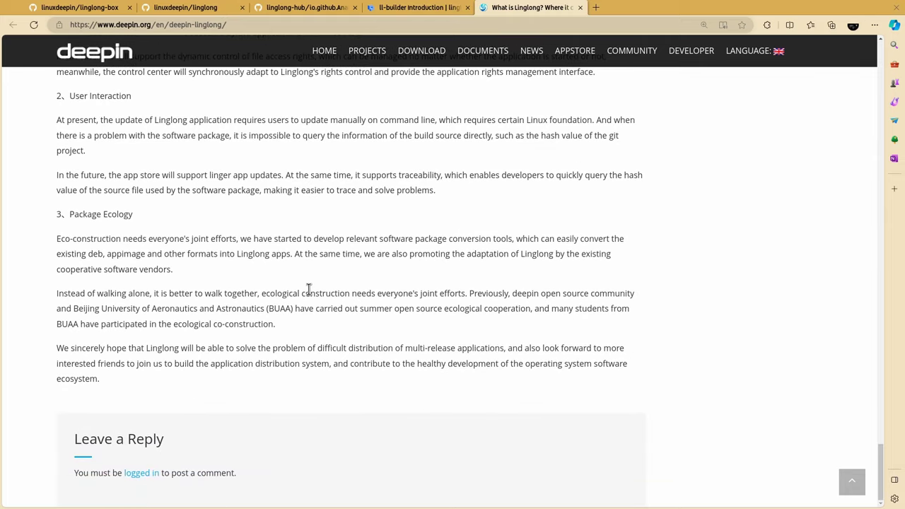
pyautogui.moveTo(293, 308); pyautogui.dragTo(55, 294)
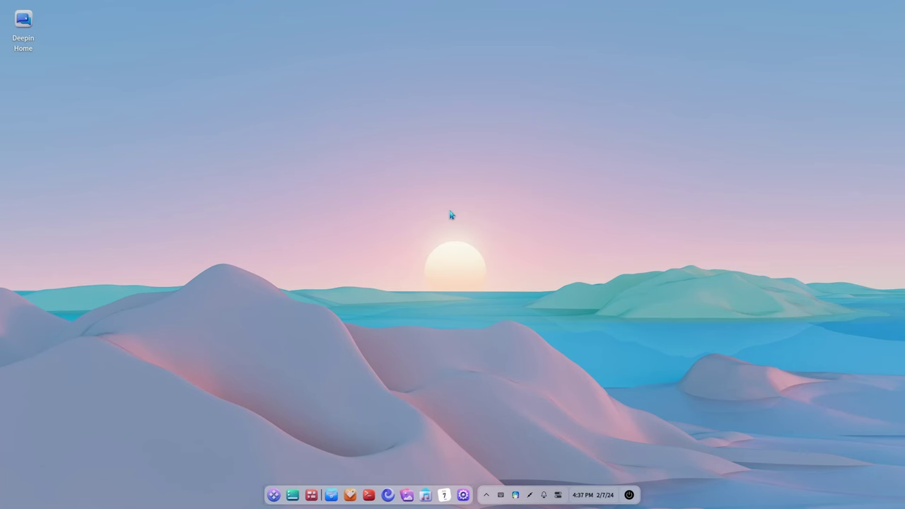
# Launch the App Store from the dock and search for 'firefox'
pyautogui.click(350, 494)
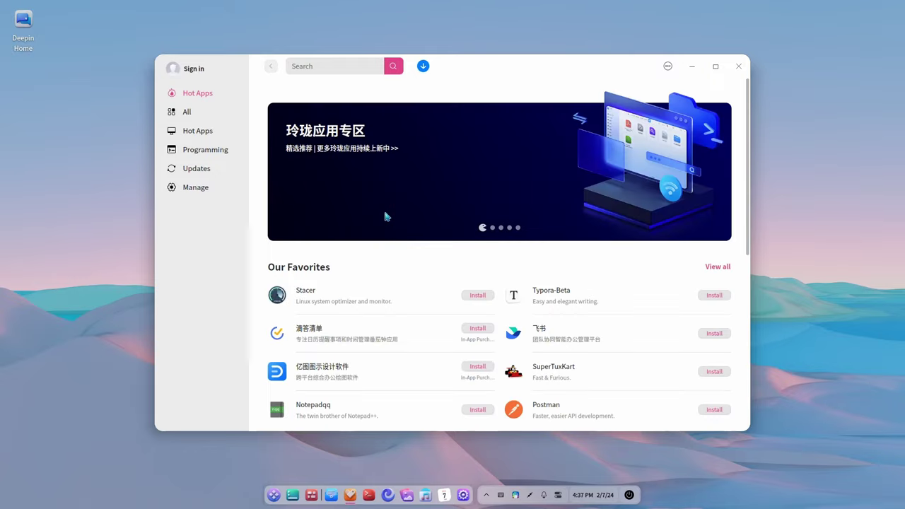
pyautogui.click(337, 63)
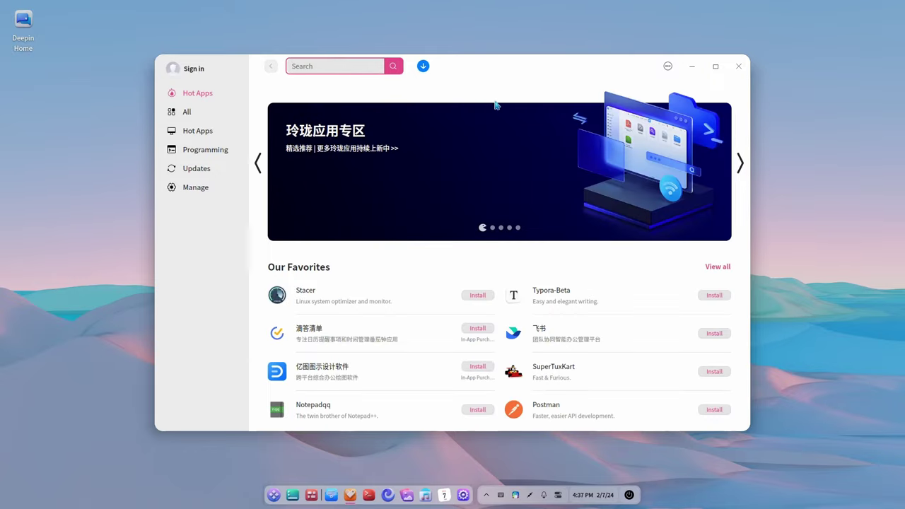
pyautogui.write('firefox')
pyautogui.press('Return')
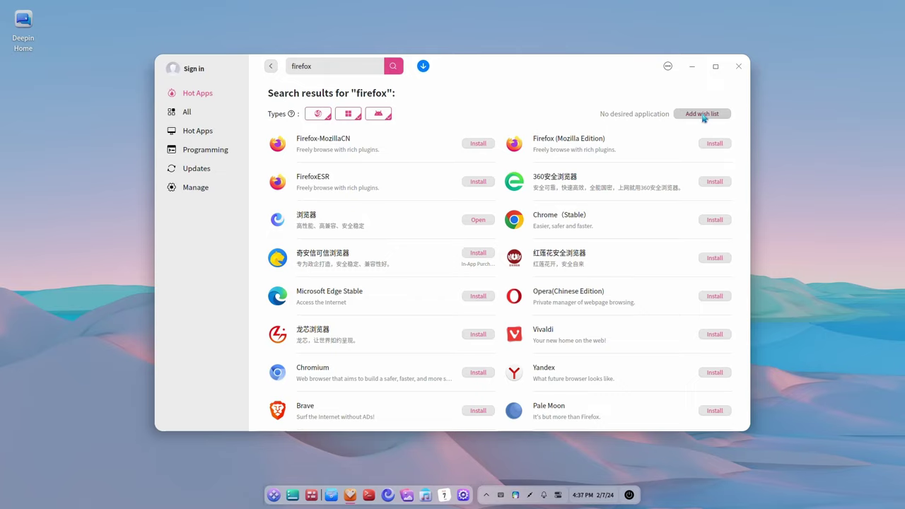
# View and scroll the Firefox-MozillaCN details page, then close the App Store
pyautogui.click(366, 149)
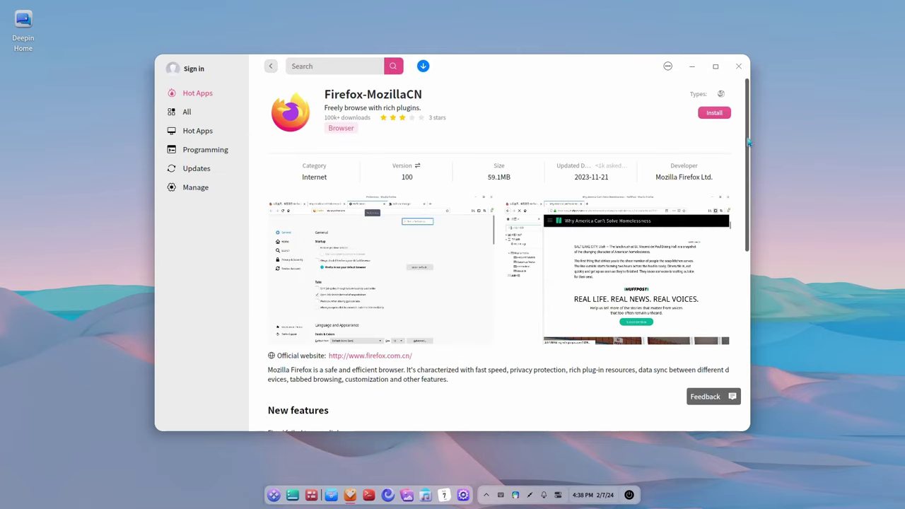
pyautogui.moveTo(748, 145); pyautogui.dragTo(739, 91)
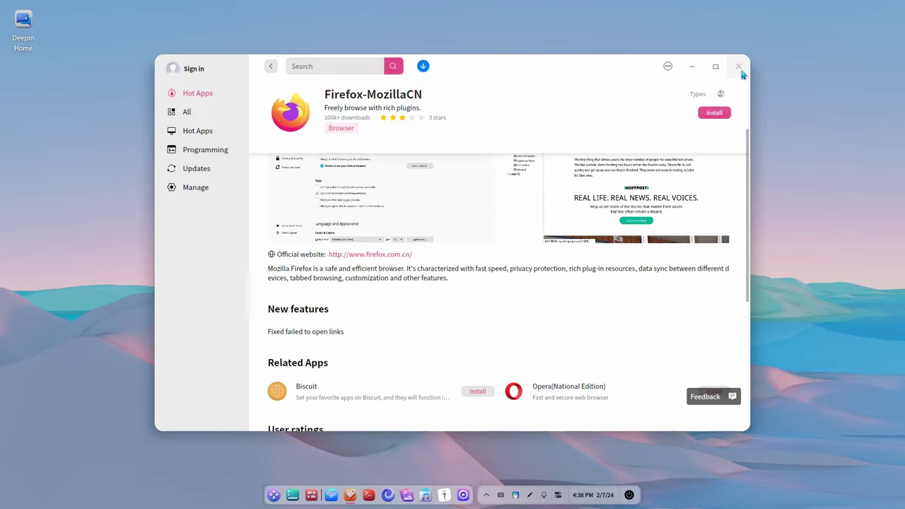
pyautogui.click(737, 66)
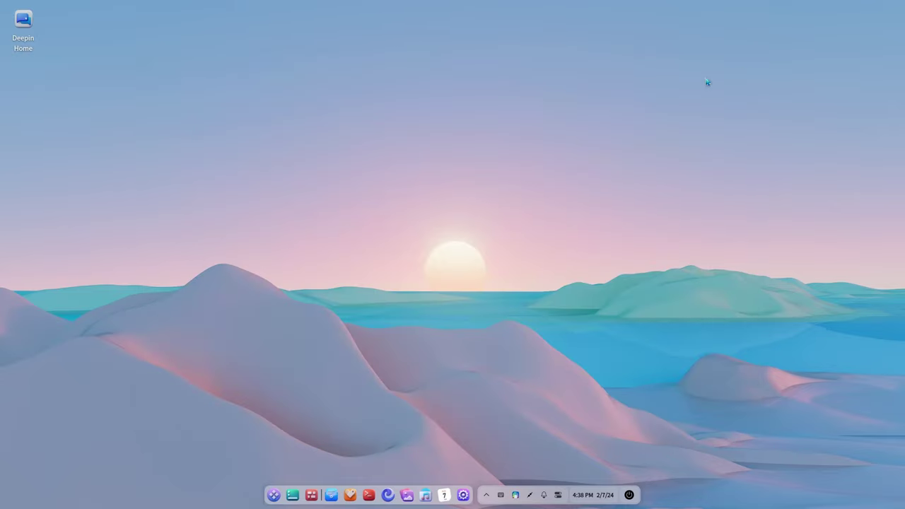
# Open a terminal and run 'll-cli search firefox'
pyautogui.click(370, 496)
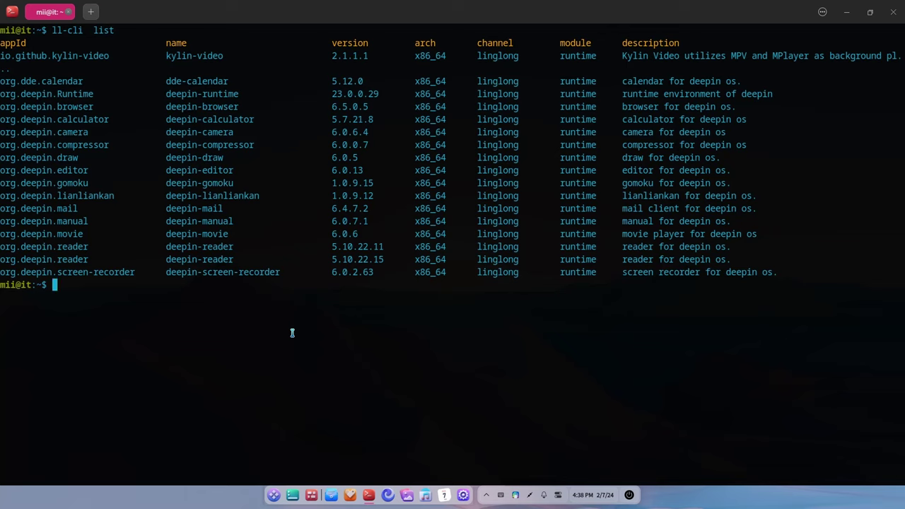
pyautogui.write('ll-cli search firefox')
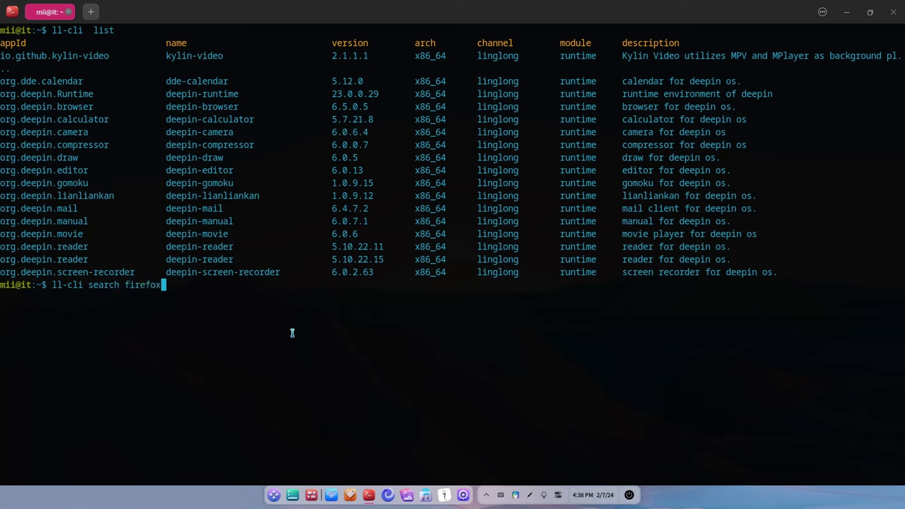
pyautogui.press('Return')
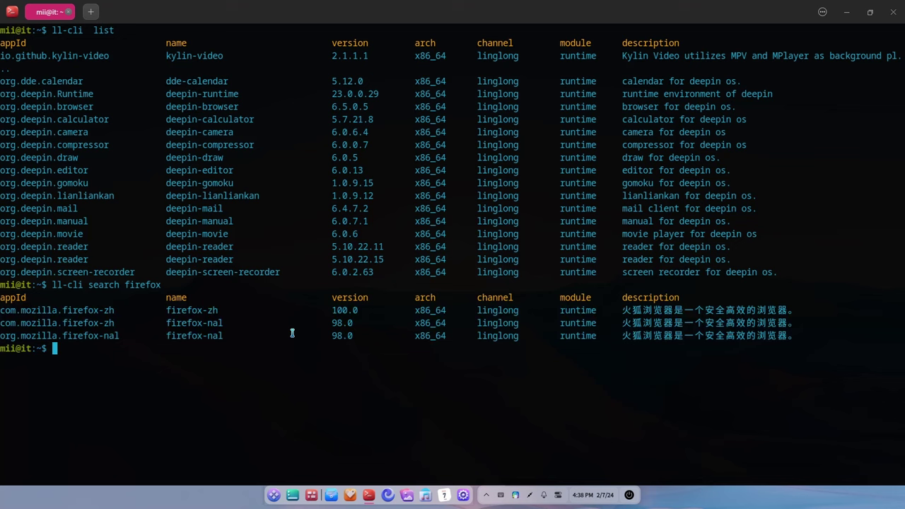
# Run 'll-cli install com.mozilla.firefox-zh' with the pasted app ID, which fails with a network error
pyautogui.write('ll-cli install')
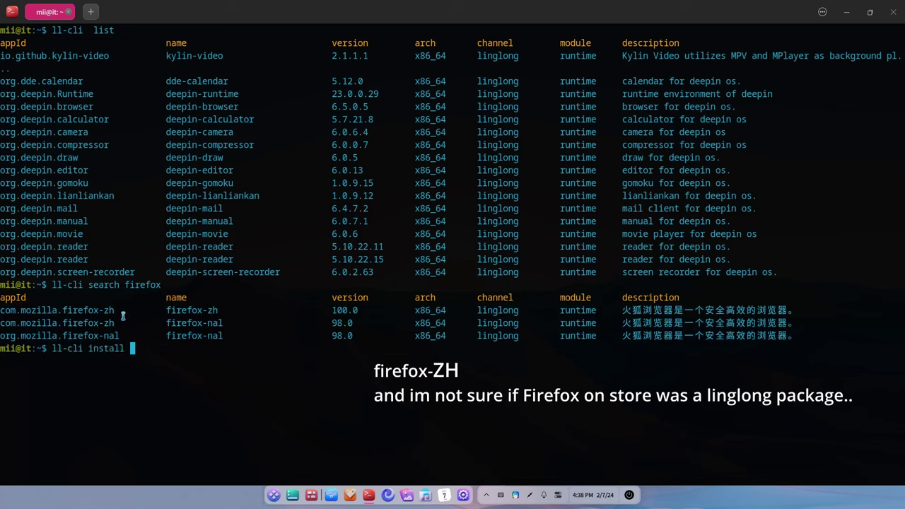
pyautogui.moveTo(114, 310); pyautogui.dragTo(3, 311)
pyautogui.middleClick(204, 364)
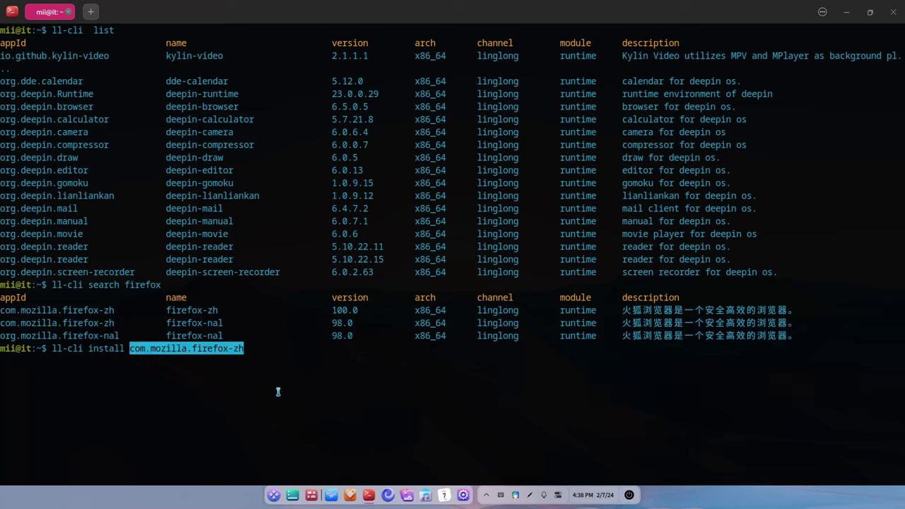
pyautogui.press('Return')
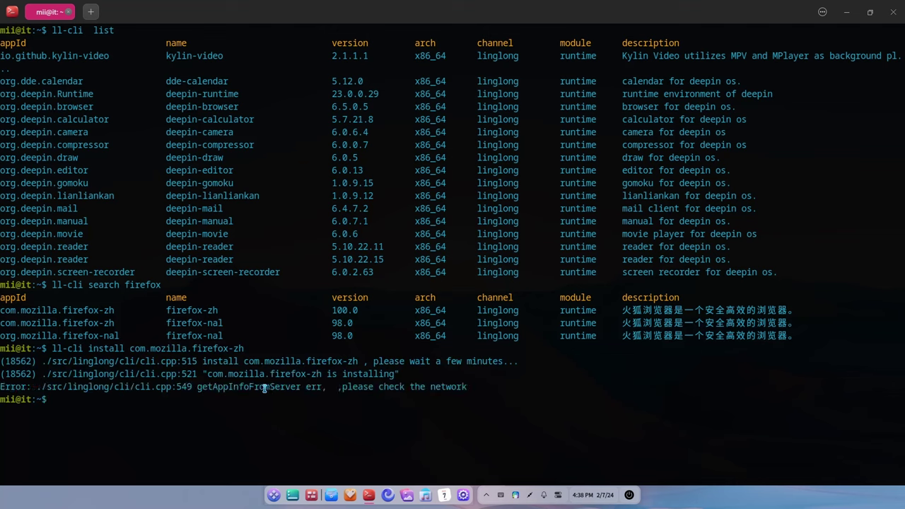
# Rerun 'll-cli install com.mozilla.firefox-zh' twice until version 100.0 installs successfully
pyautogui.tripleClick(266, 387)
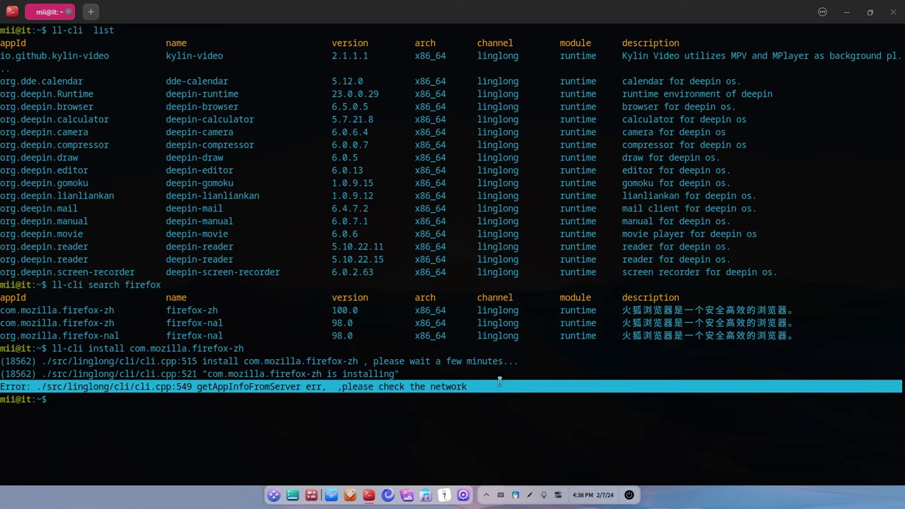
pyautogui.click(426, 403)
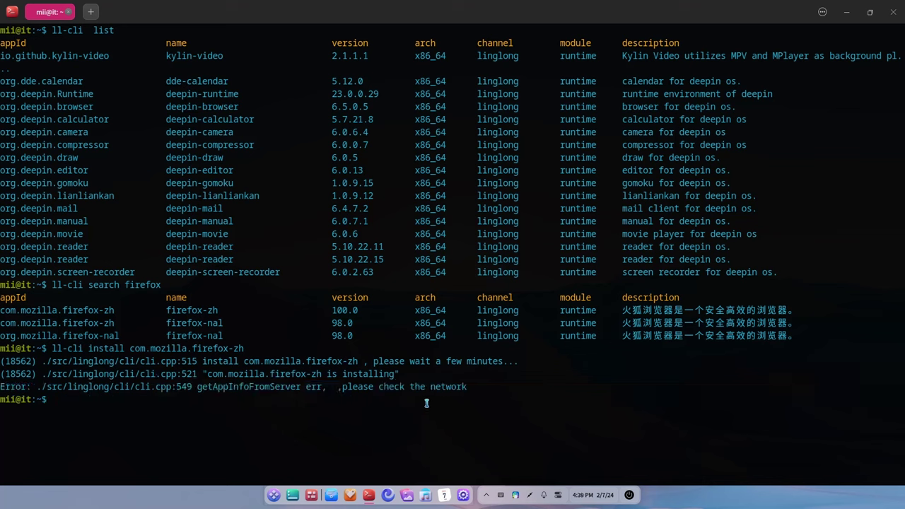
pyautogui.press('Up')
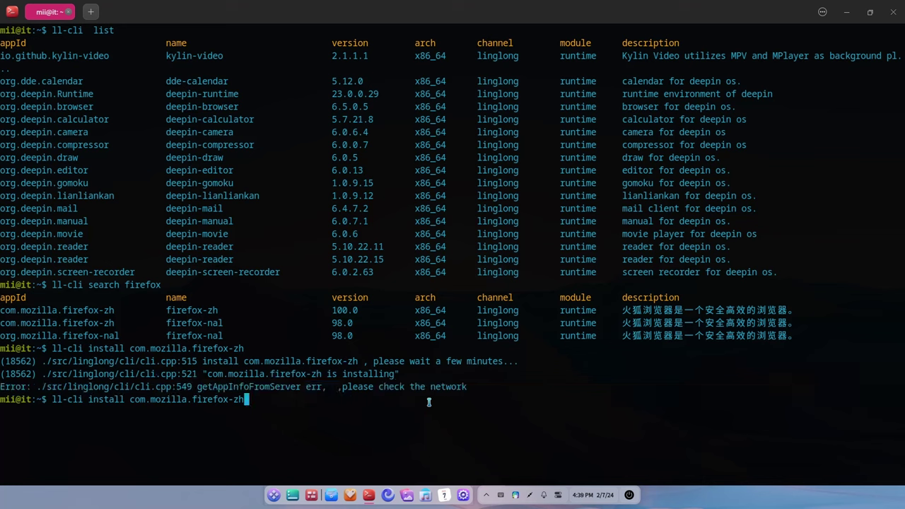
pyautogui.press('Return')
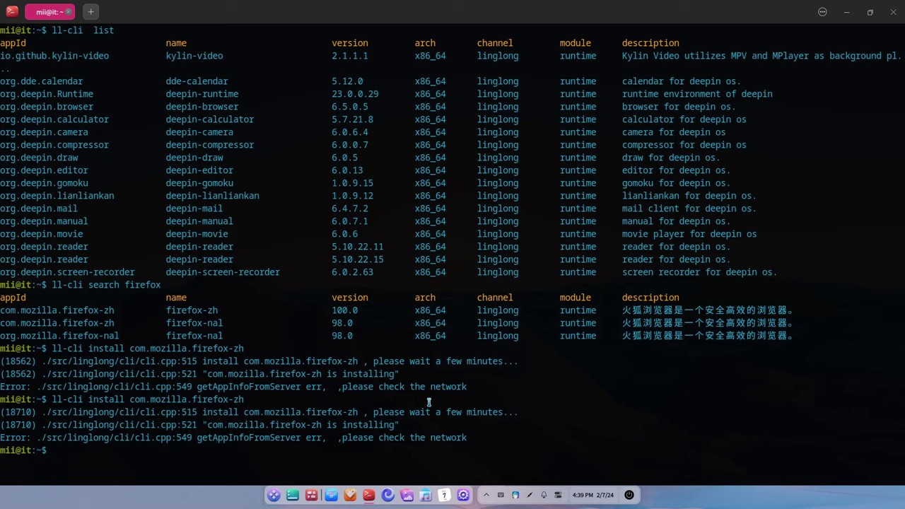
pyautogui.press('Up')
pyautogui.press('Return')
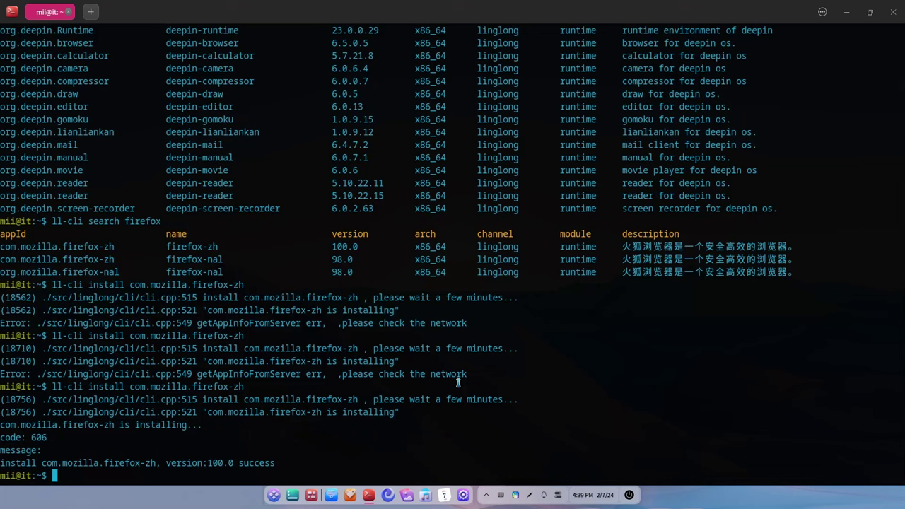
# Run 'll-cli run com.mozilla.firefox-zh' using the pasted package ID to launch Firefox
pyautogui.write('ll-cli run')
pyautogui.scroll(-1, 396, 395)
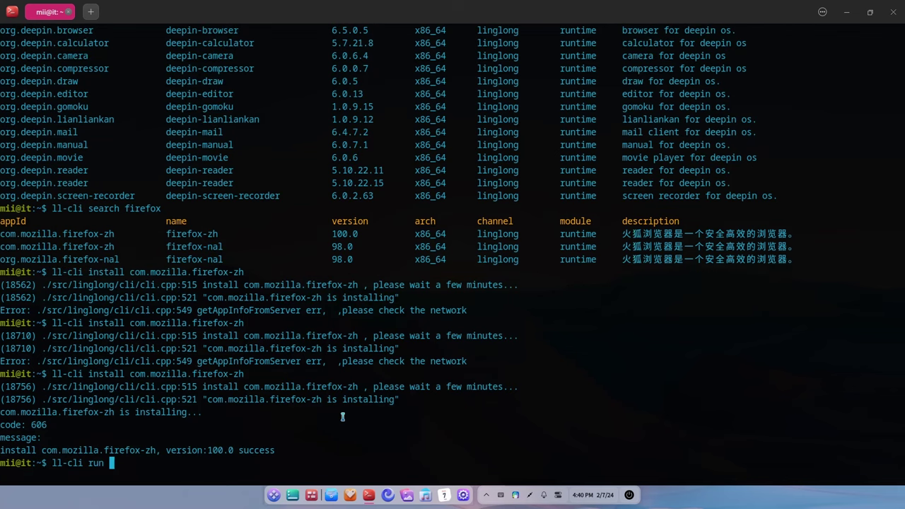
pyautogui.moveTo(157, 450); pyautogui.dragTo(44, 450)
pyautogui.middleClick(150, 462)
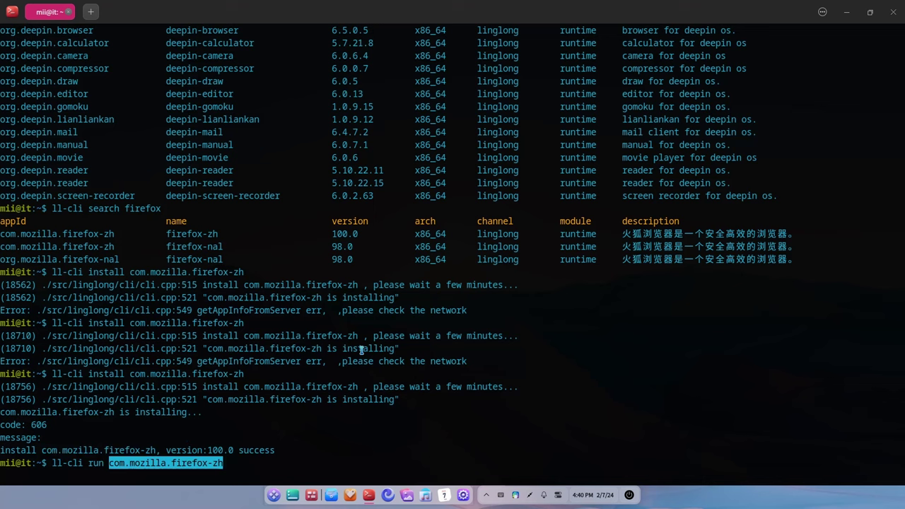
pyautogui.press('Return')
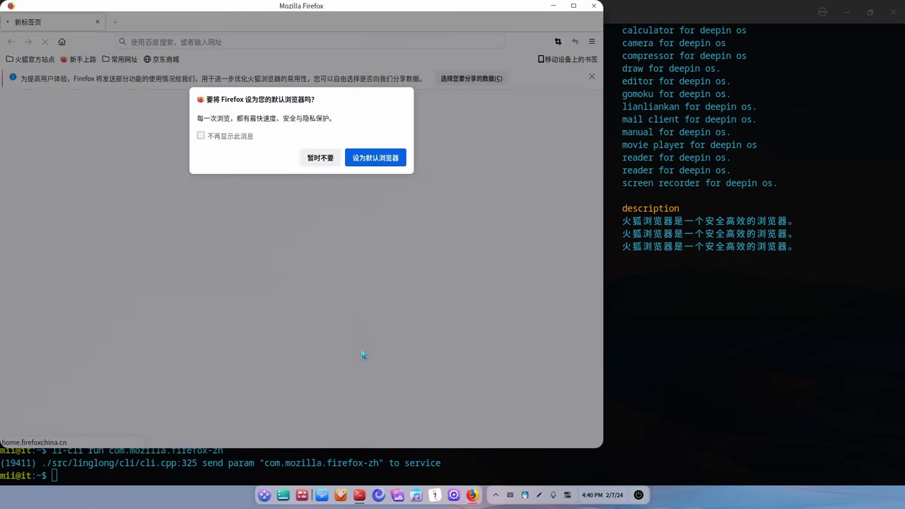
# Move the Firefox window to workspace 1 in the multitasking view and return to the terminal
pyautogui.press('super+s')
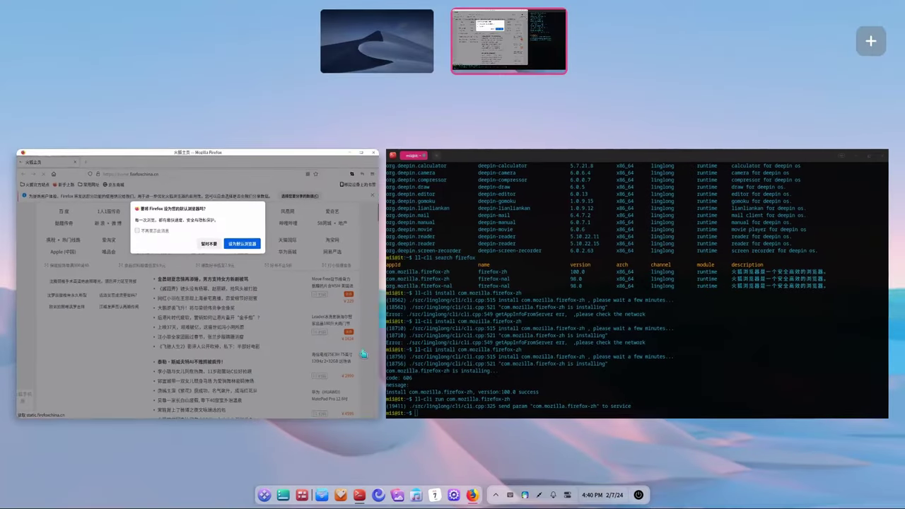
pyautogui.moveTo(188, 230); pyautogui.dragTo(382, 43)
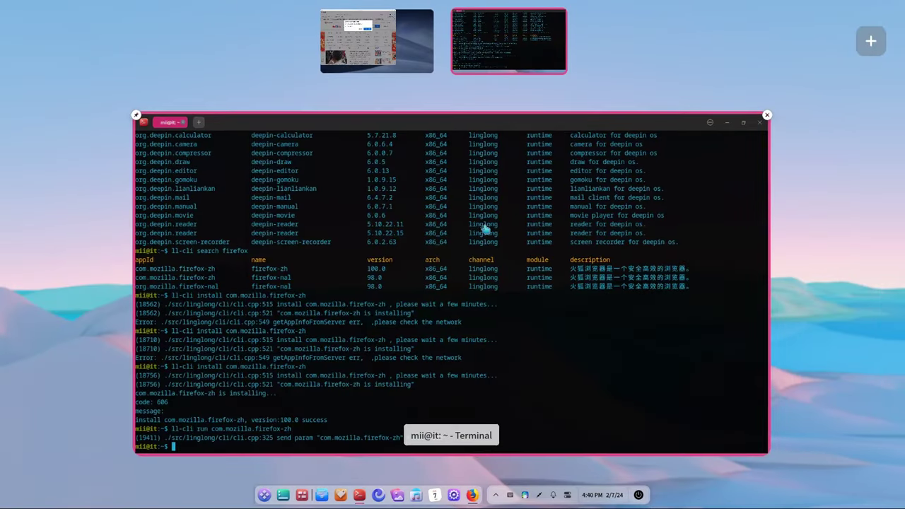
pyautogui.click(486, 229)
pyautogui.write('ll-cli ')
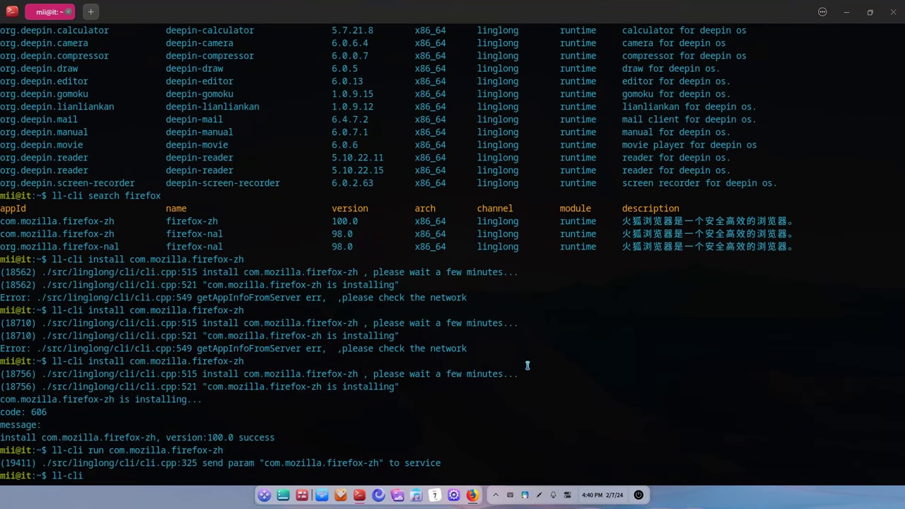
pyautogui.write('ps')
# List containers with 'll-cli ps' and enter the Firefox container via 'll-cli enter' with its ContainerID
pyautogui.press('Return')
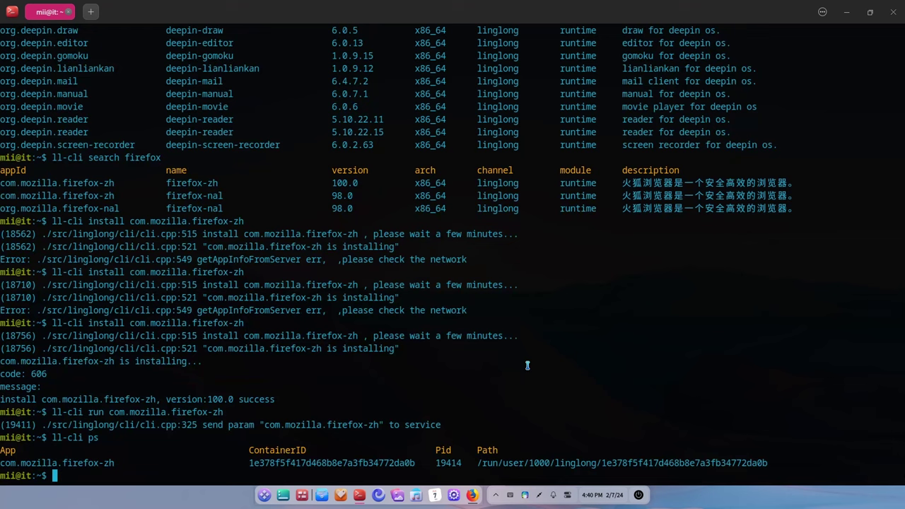
pyautogui.doubleClick(384, 463)
pyautogui.hotkey('ctrl', 'c')
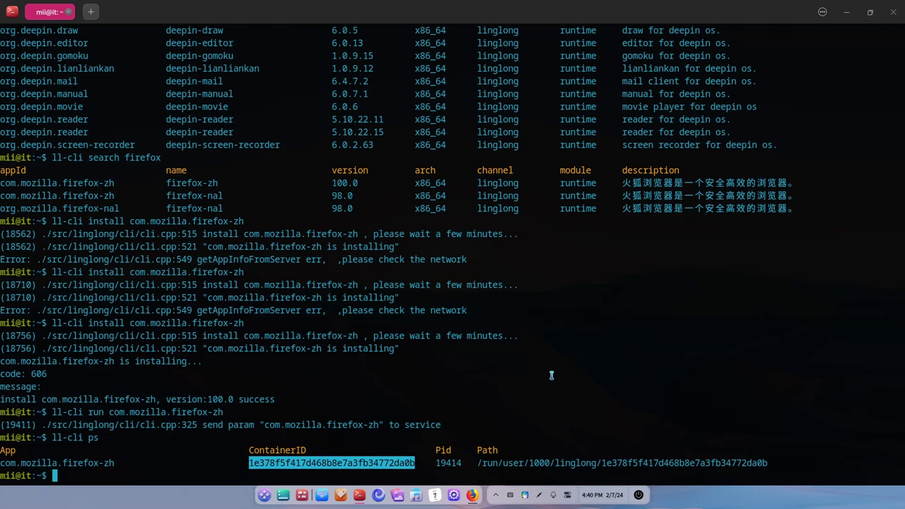
pyautogui.write('ll-cli entyer')
pyautogui.press('BackSpace')
pyautogui.press('BackSpace')
pyautogui.press('BackSpace')
pyautogui.write('er')
pyautogui.hotkey('ctrl', 'shift', 'v')
pyautogui.press('Return')
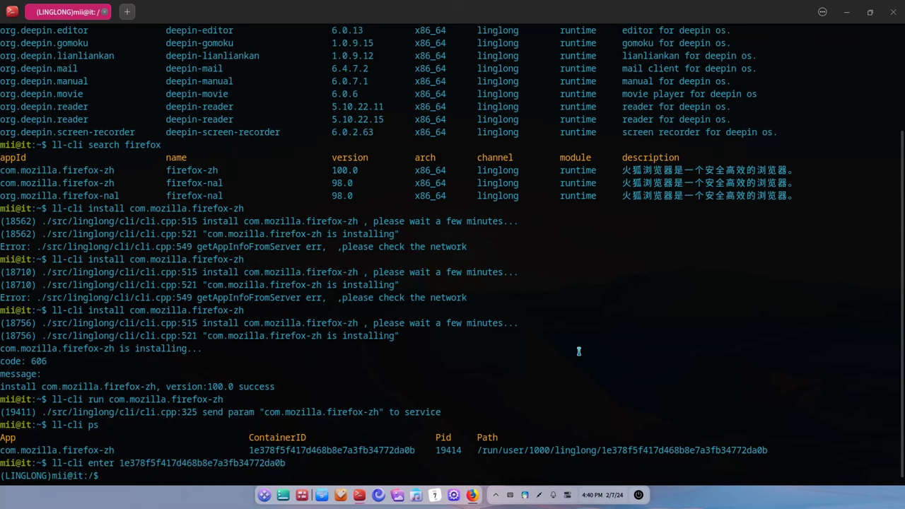
# Run 'ps -aux' inside the container to see Firefox processes, then exit to the host shell
pyautogui.write('ps -a')
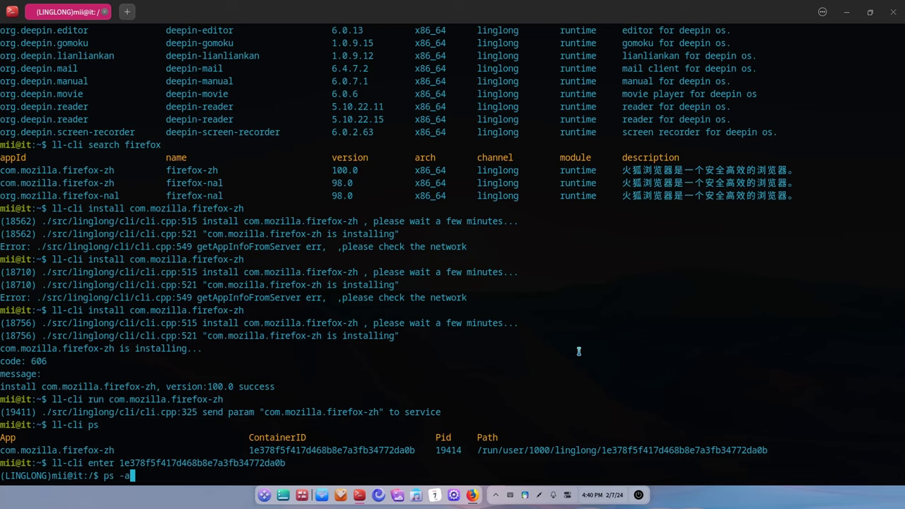
pyautogui.write('ux')
pyautogui.press('Return')
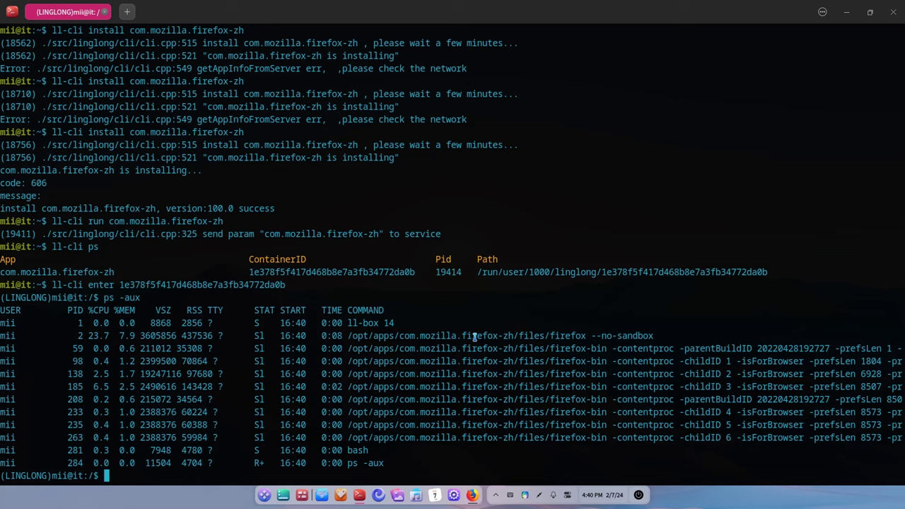
pyautogui.write('exit')
pyautogui.press('Return')
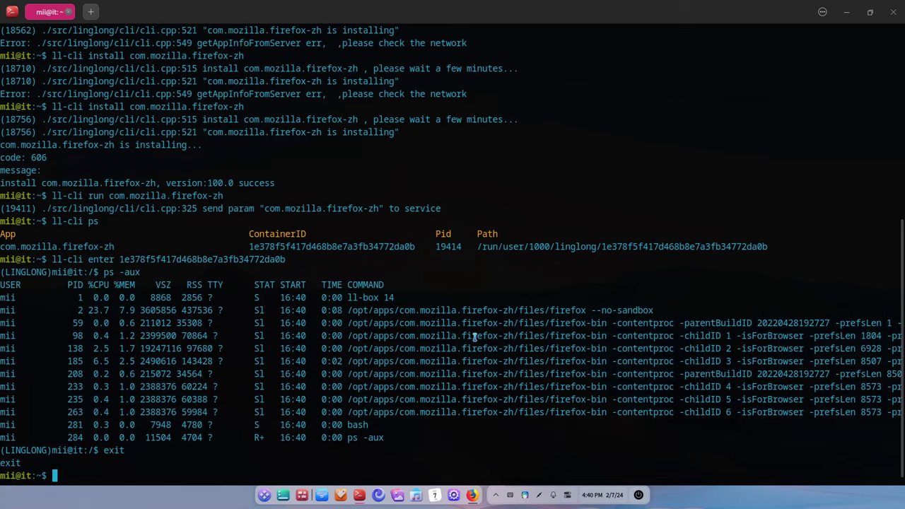
# Run ll-builder create com.deepin.my-app to scaffold the new Linglong project
pyautogui.write('ll-builder create com.deep')
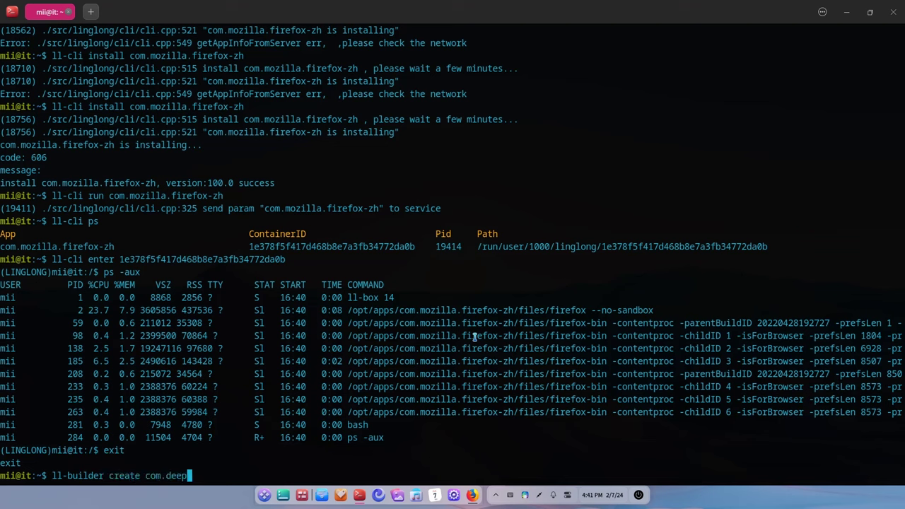
pyautogui.write('in.my-app')
pyautogui.press('Return')
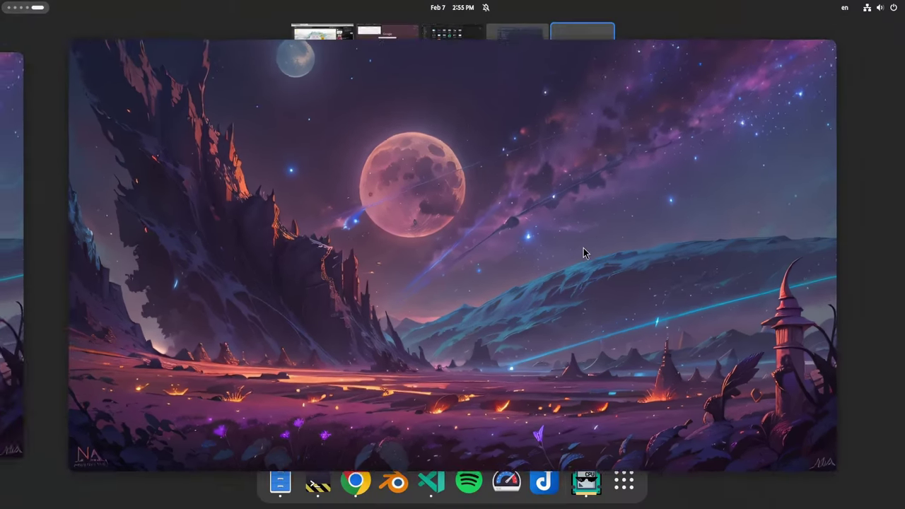
# Launch Mii Ai by searching 'mii', then shrink its window and move it down and right
pyautogui.write('mii')
pyautogui.press('Return')
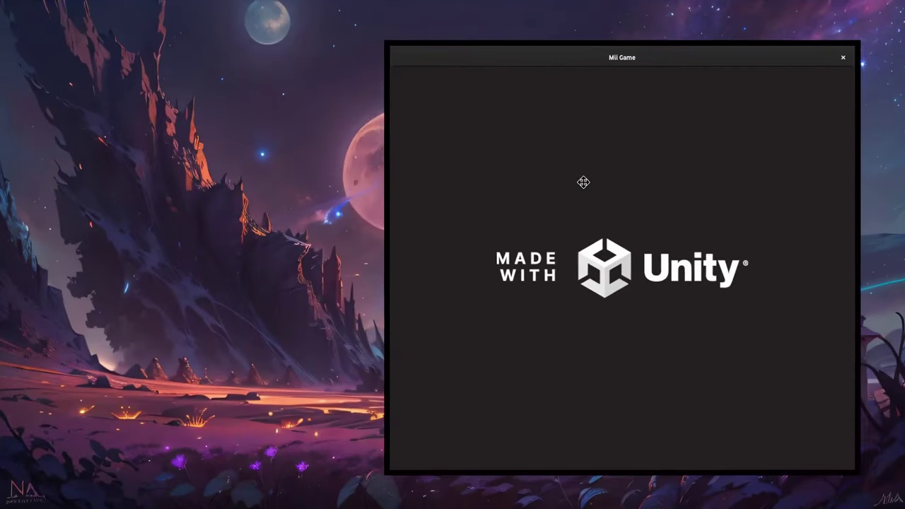
pyautogui.moveTo(353, 20); pyautogui.dragTo(415, 34)
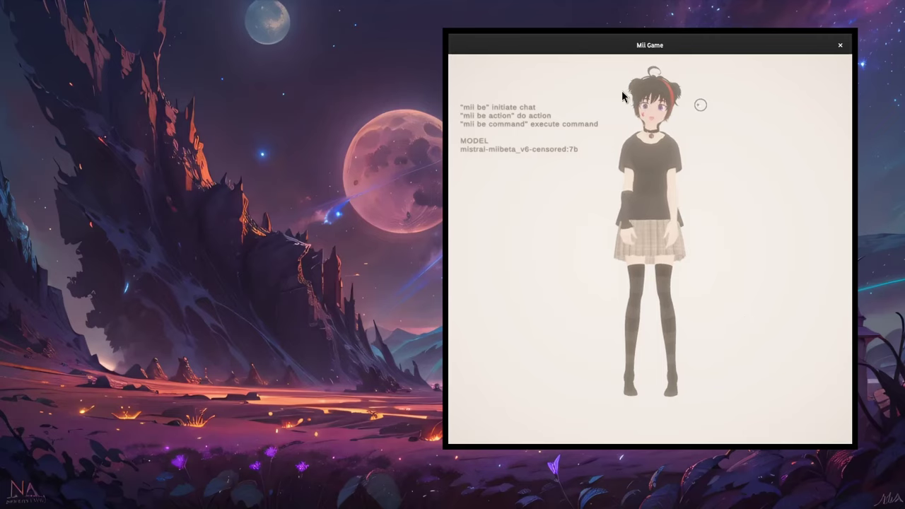
pyautogui.moveTo(730, 252)
pyautogui.mouseDown()
pyautogui.moveTo(752, 272)
pyautogui.moveTo(728, 256)
pyautogui.mouseUp()
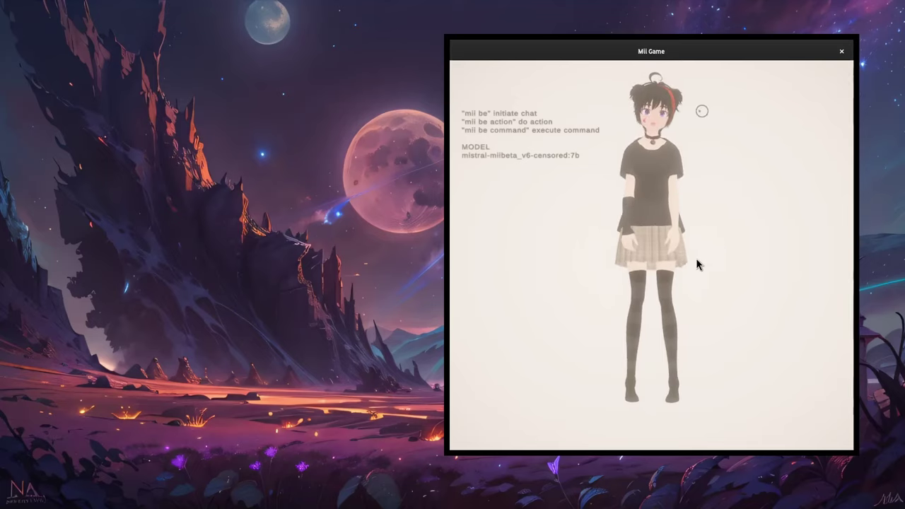
pyautogui.moveTo(660, 212); pyautogui.dragTo(642, 225)
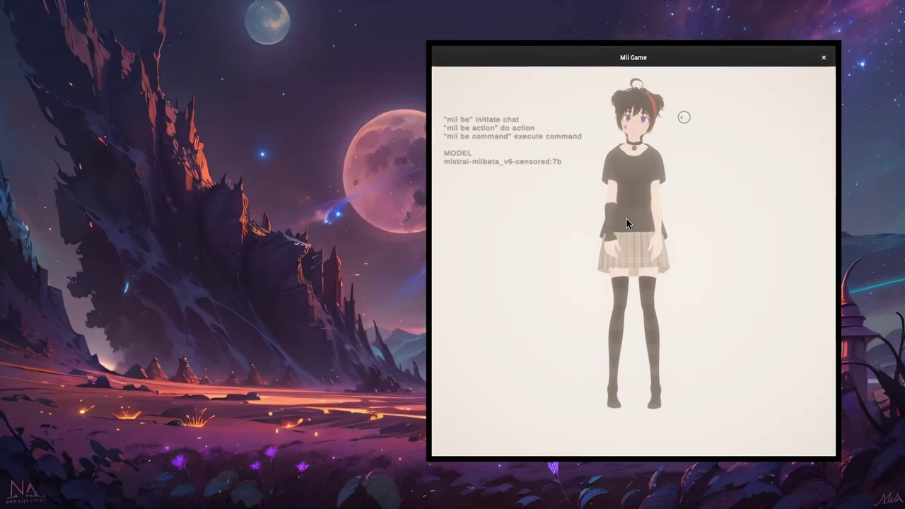